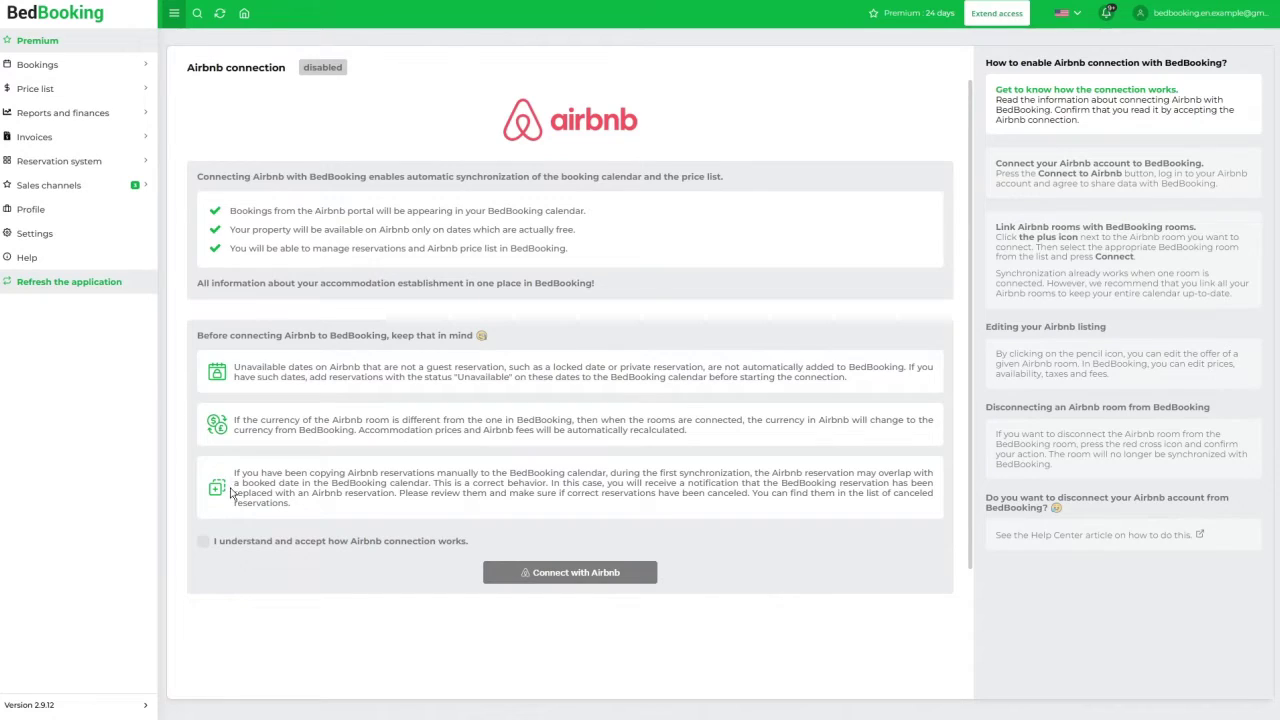
Accept how the Airbnb connection works, start connecting to Airbnb, agree to its Additional Terms of Service and allow the account access
left_click(206, 546)
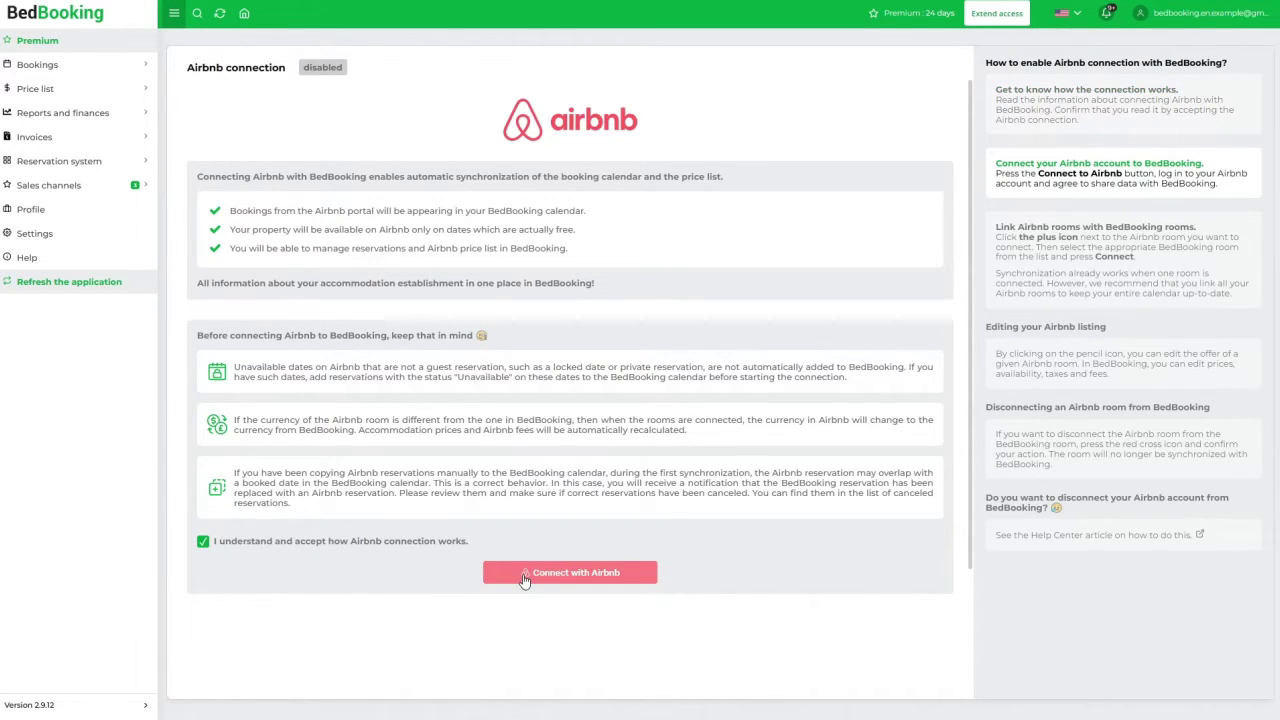
left_click(524, 578)
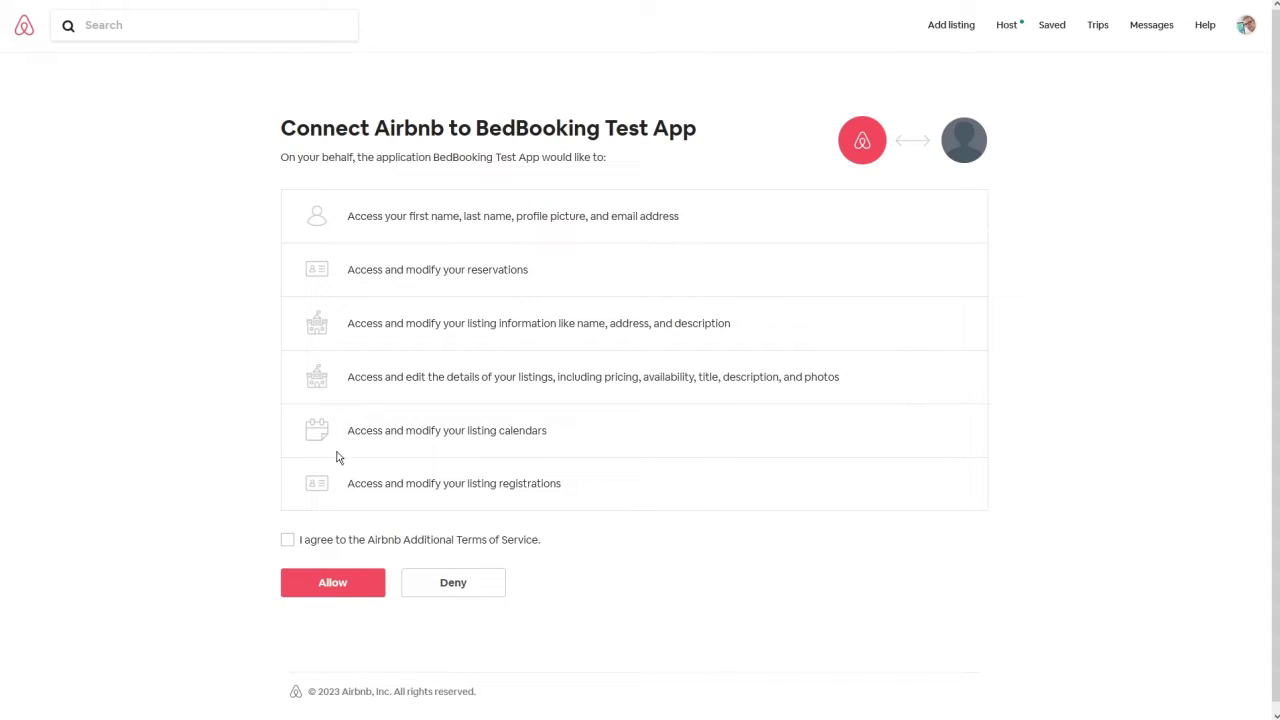
left_click(288, 541)
left_click(314, 585)
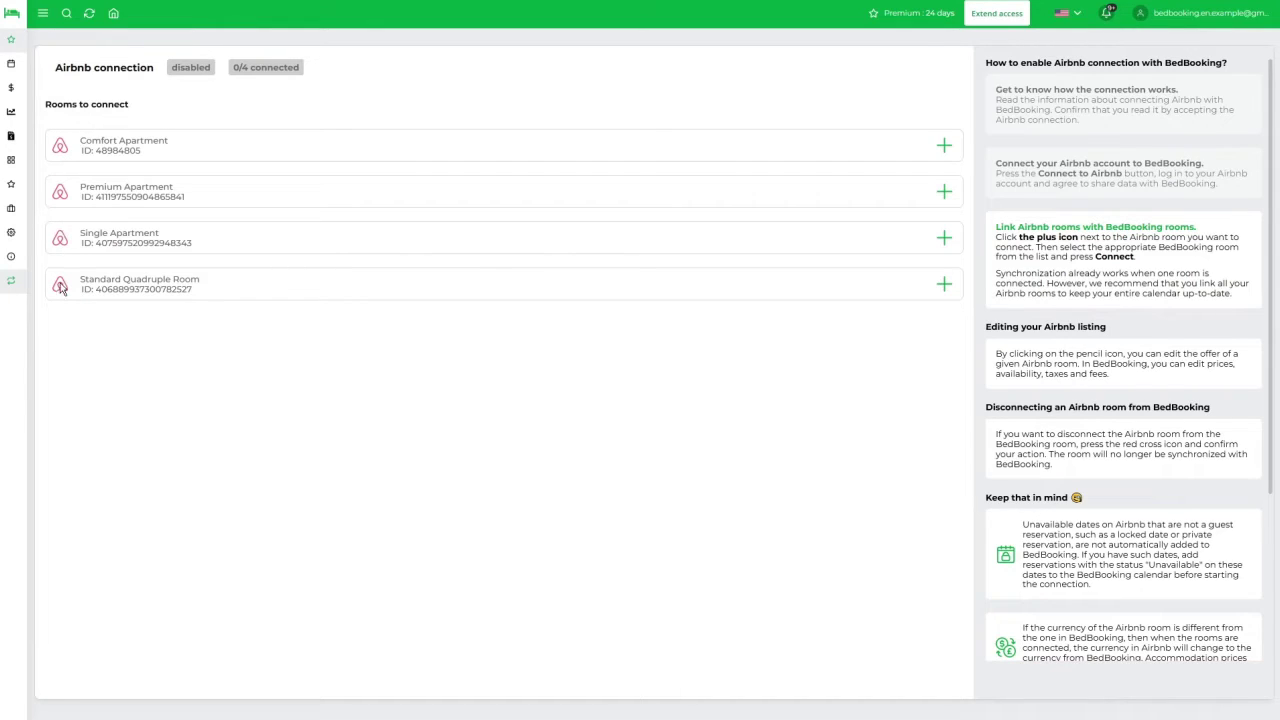
Link the Airbnb room Comfort Apartment to the BedBooking room Comfort Apartment
left_click(943, 146)
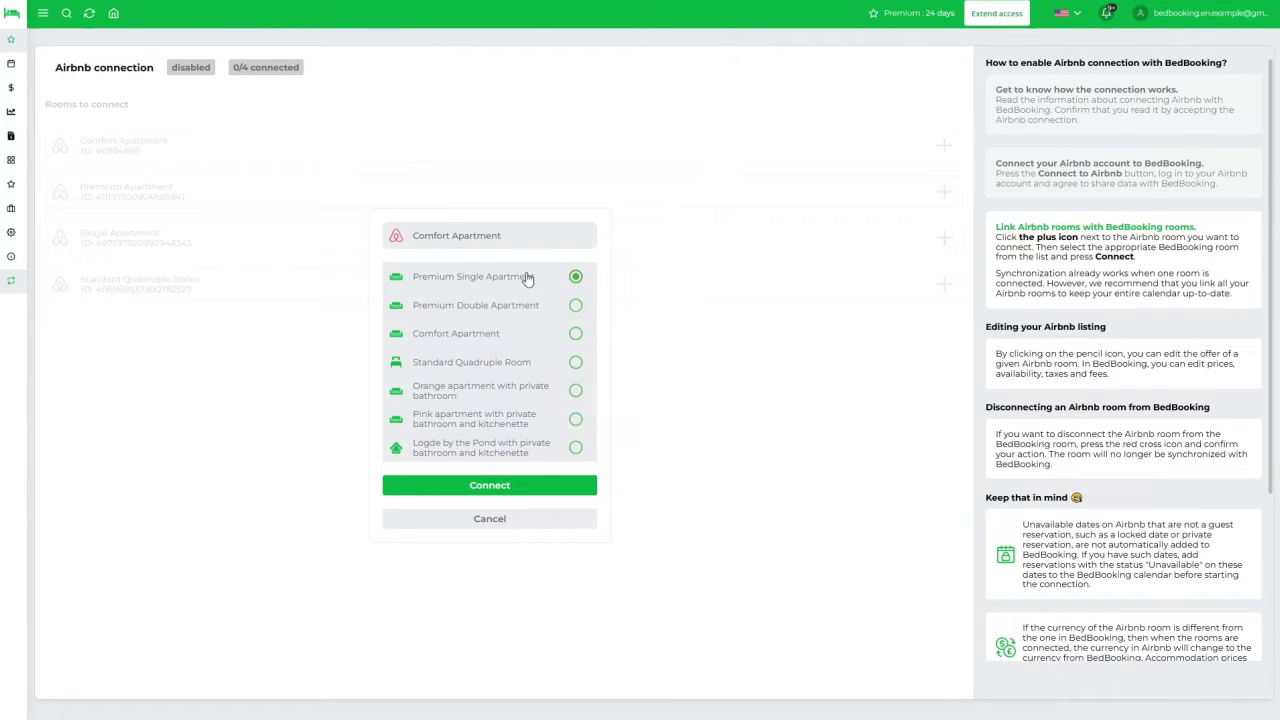
left_click(576, 335)
left_click(519, 494)
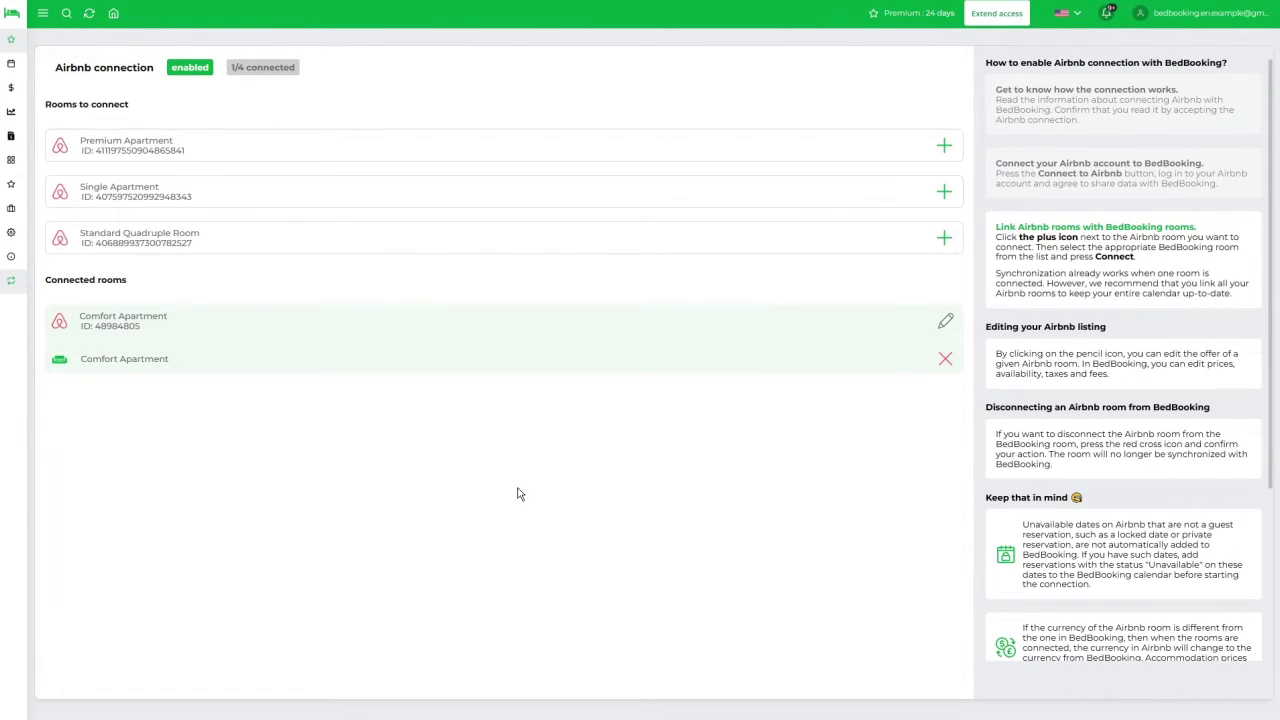
Open the connected Comfort Apartment listing for editing, try adding a discount for the length of stay, and delete that discount
left_click(941, 322)
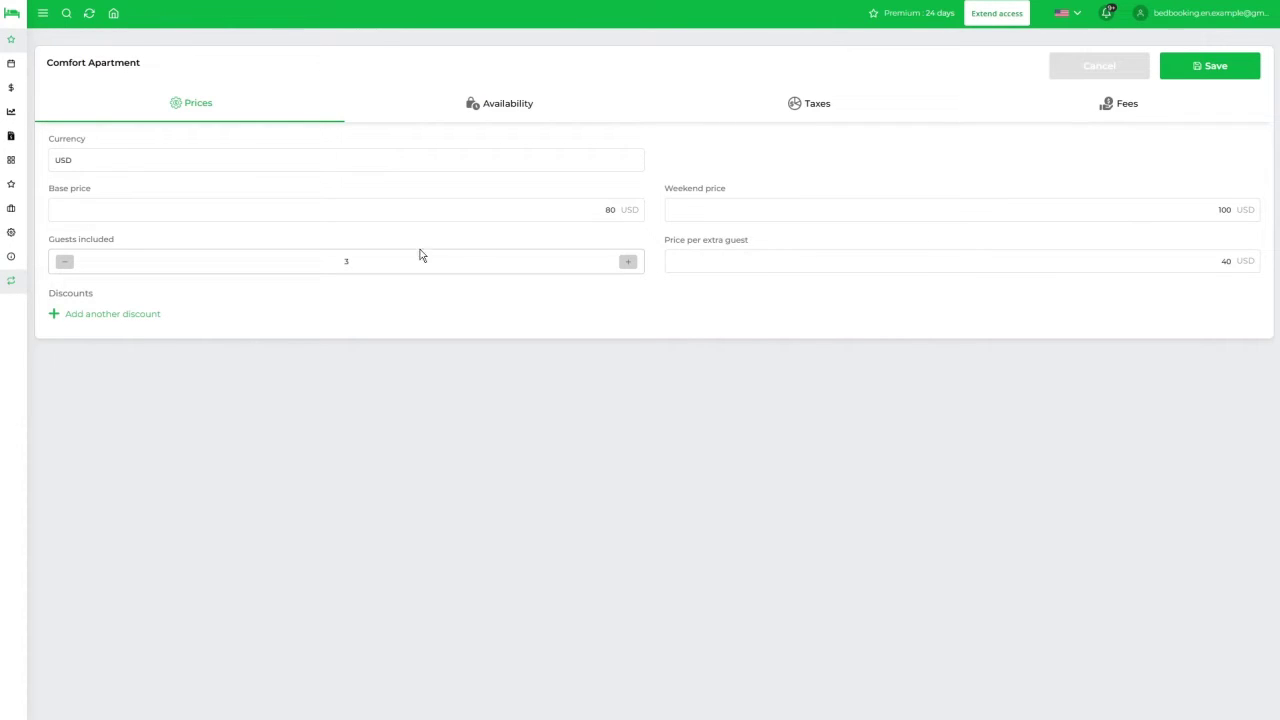
left_click(141, 316)
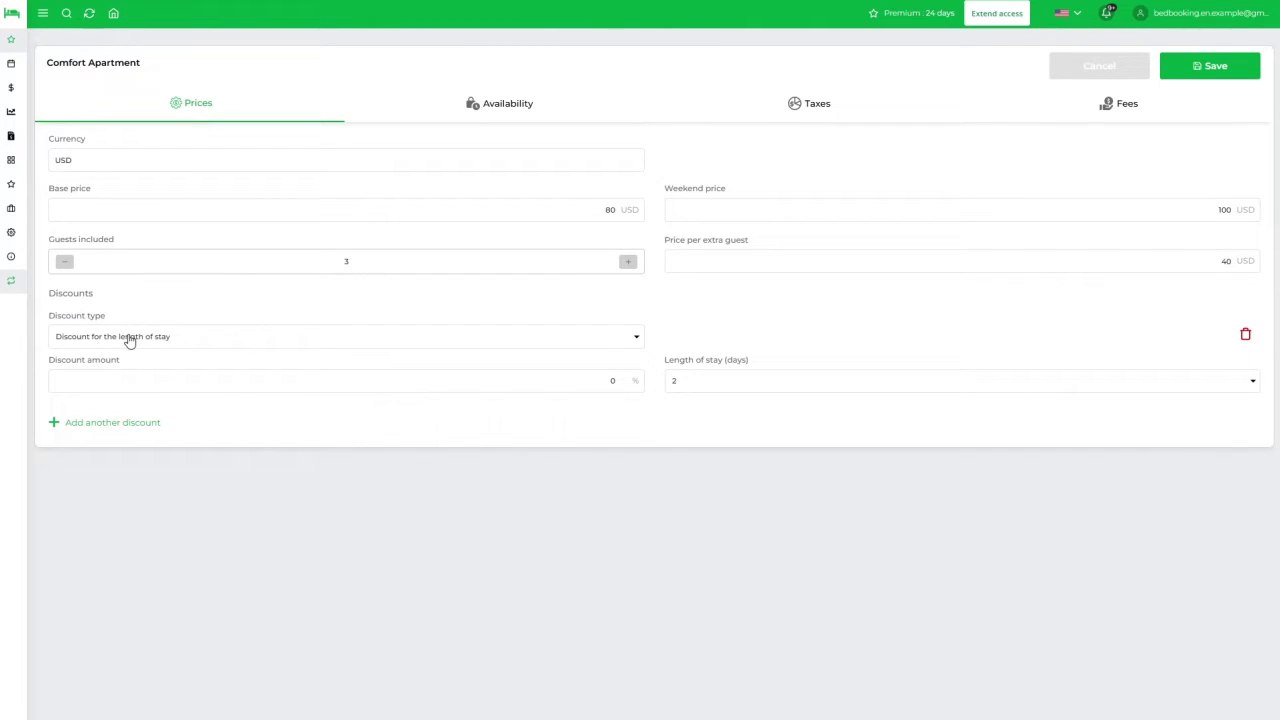
left_click(130, 339)
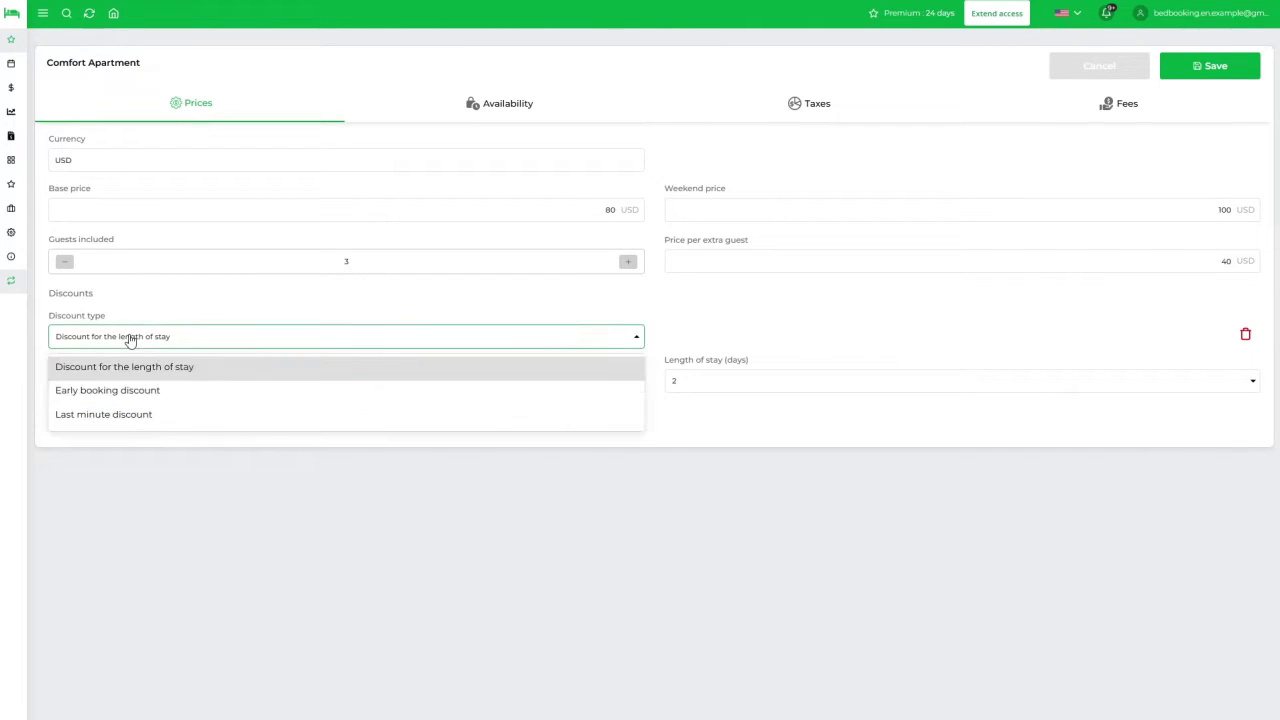
left_click(149, 443)
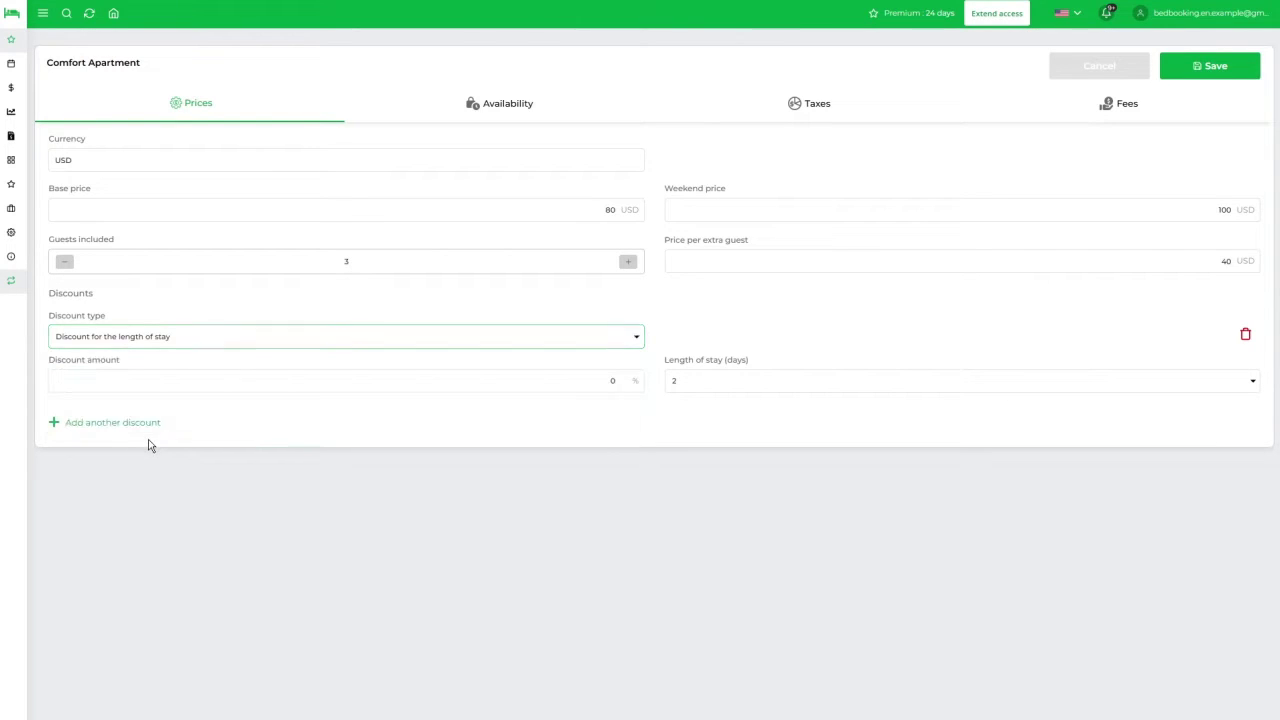
left_click(350, 386)
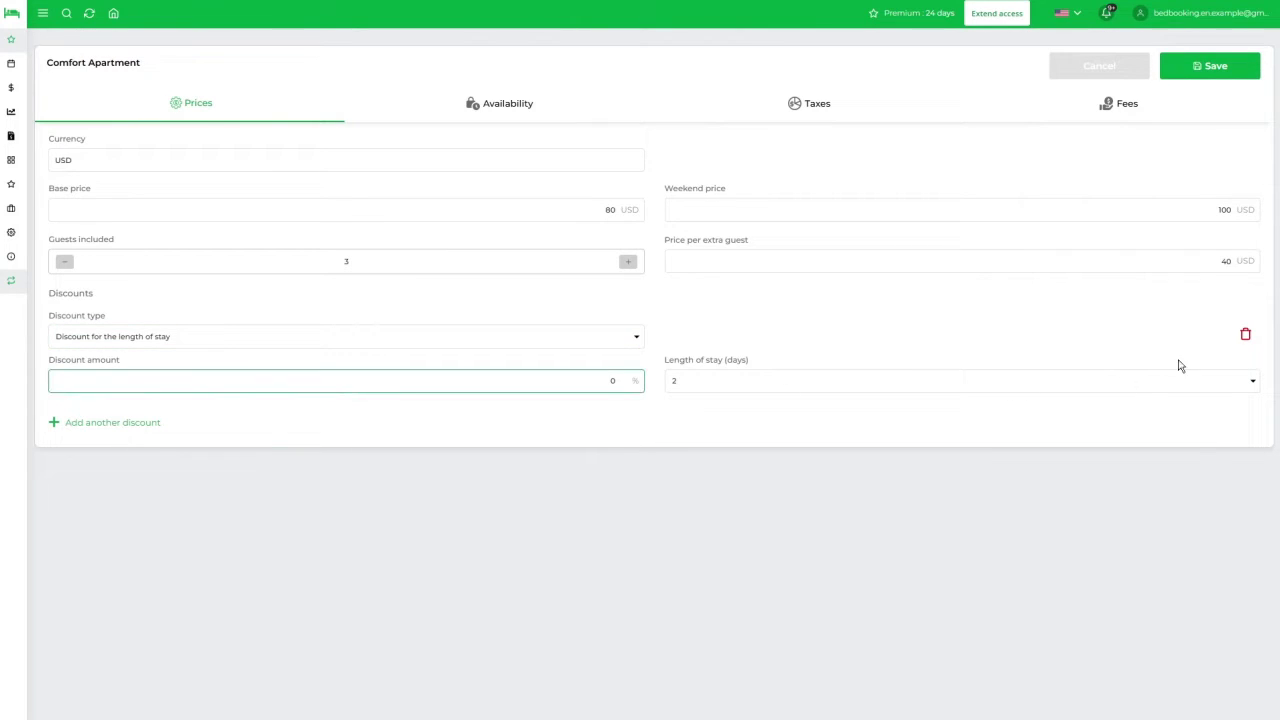
left_click(1244, 336)
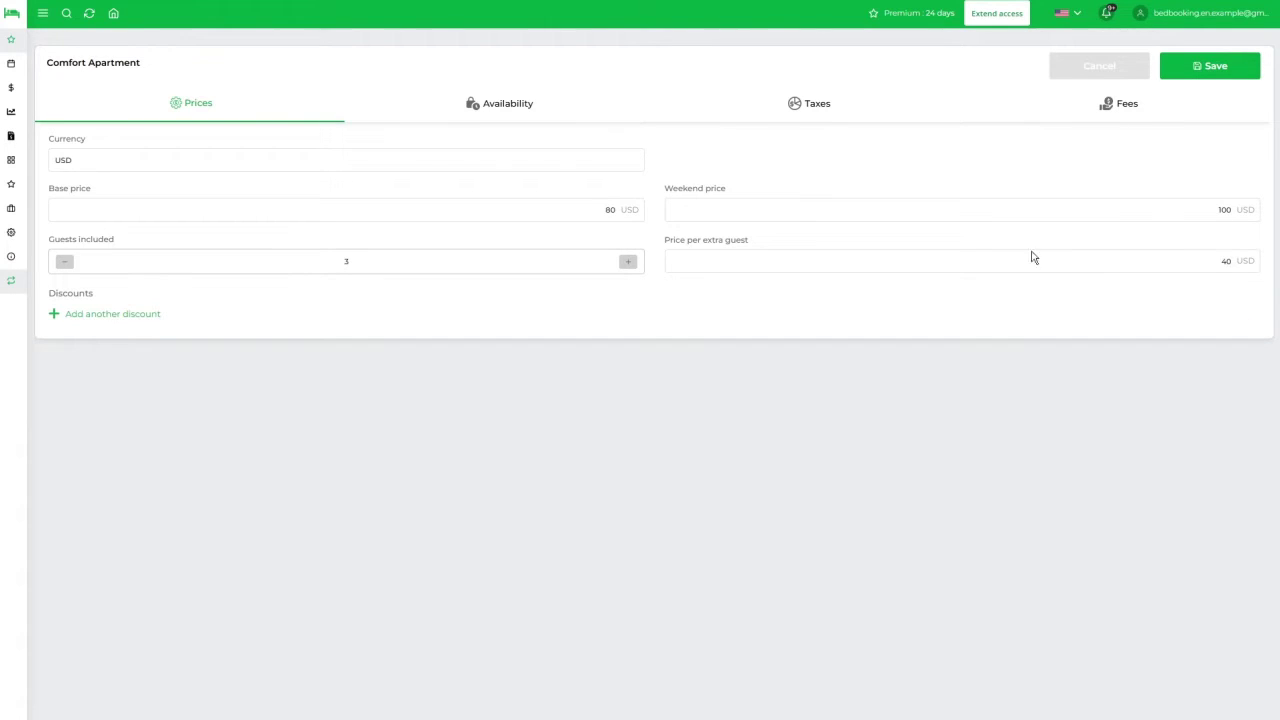
Review the Comfort Apartment's availability restrictions and tax settings, including the tax type options, amount type options and tax confirmation requirement
left_click(493, 104)
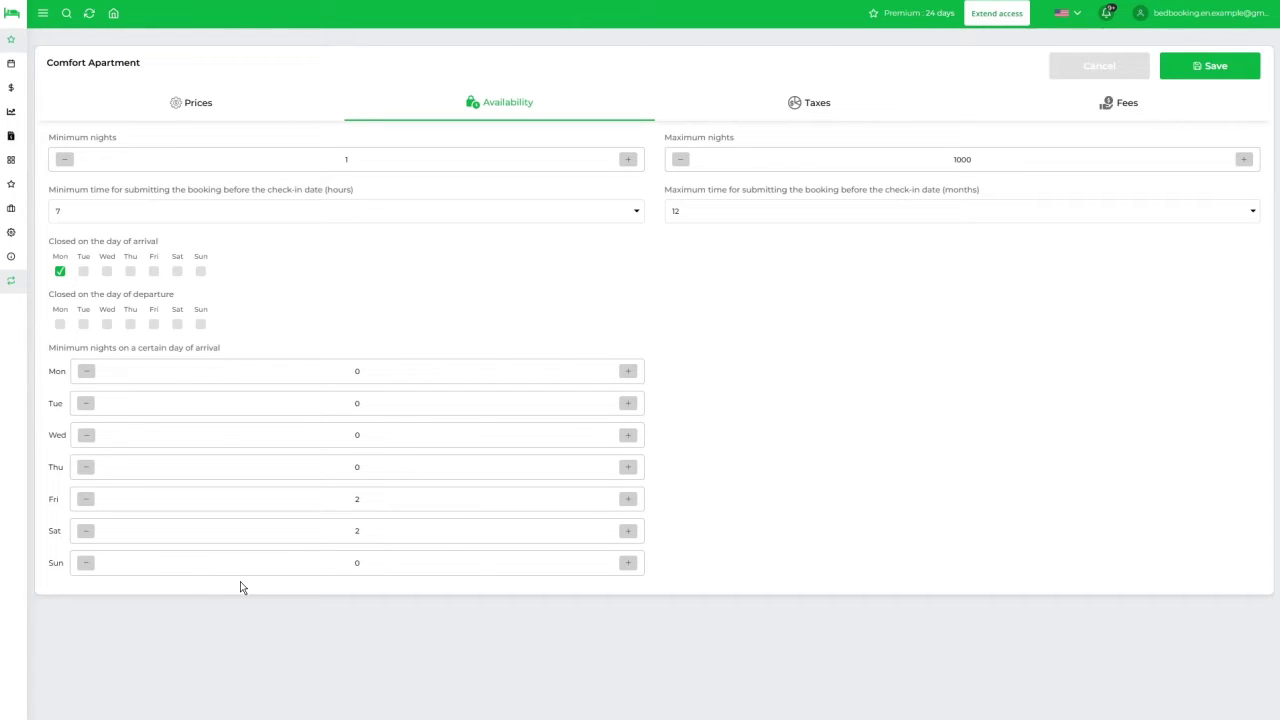
left_click(779, 108)
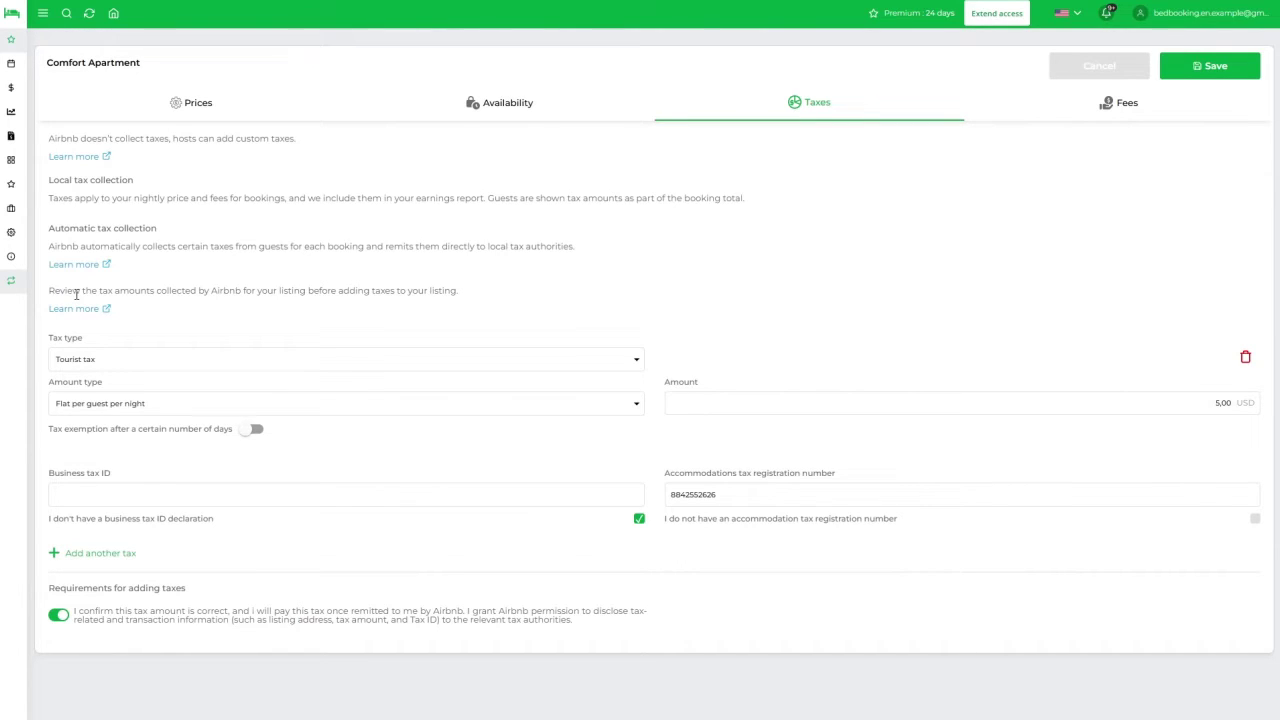
left_click(95, 362)
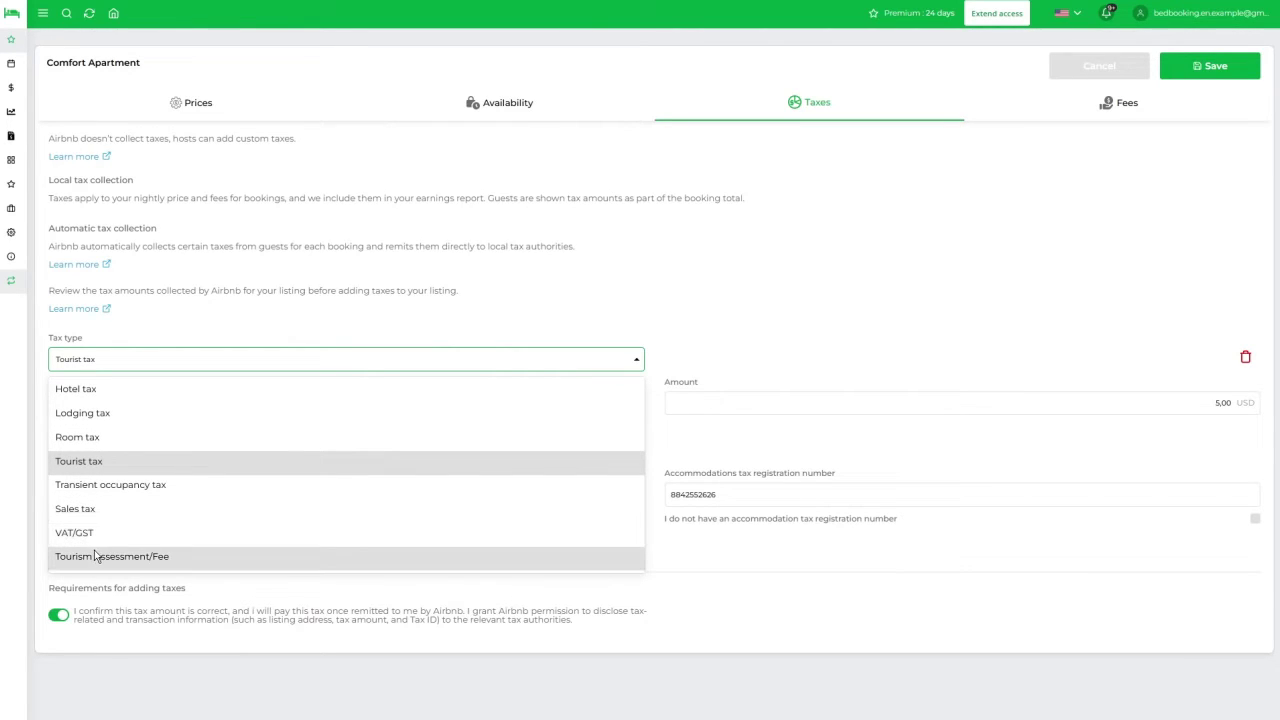
left_click(687, 359)
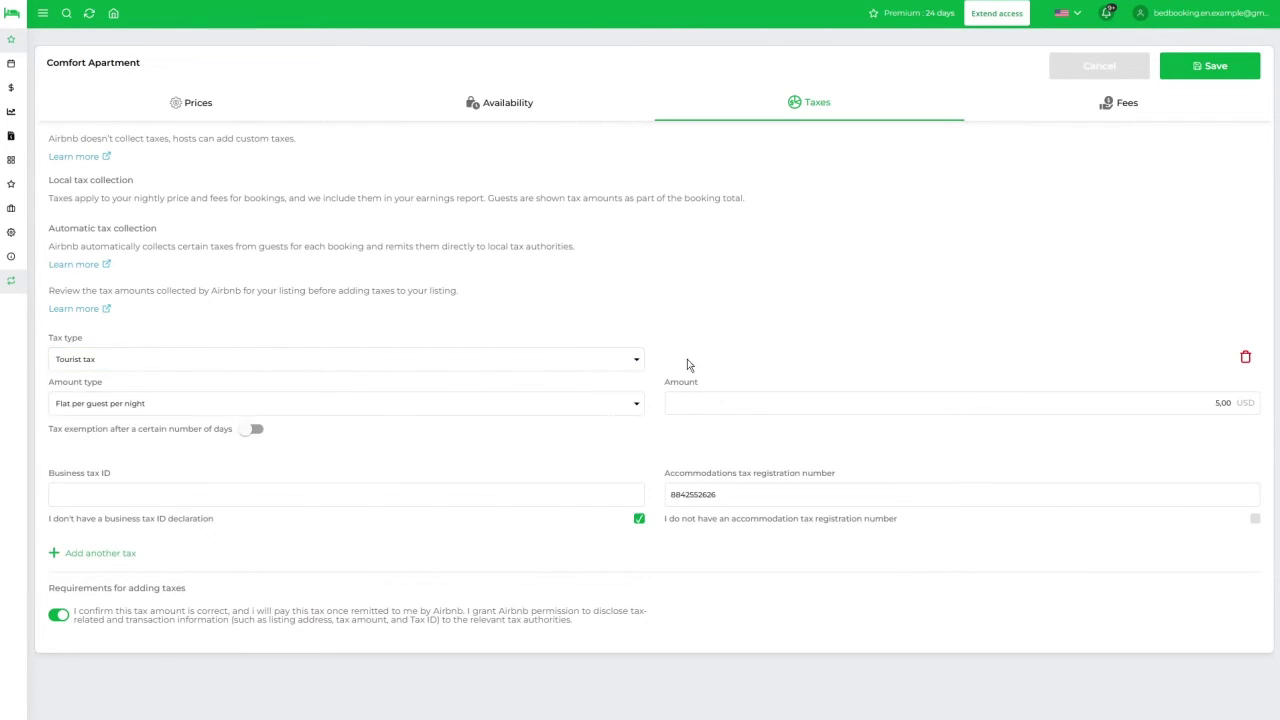
left_click(336, 408)
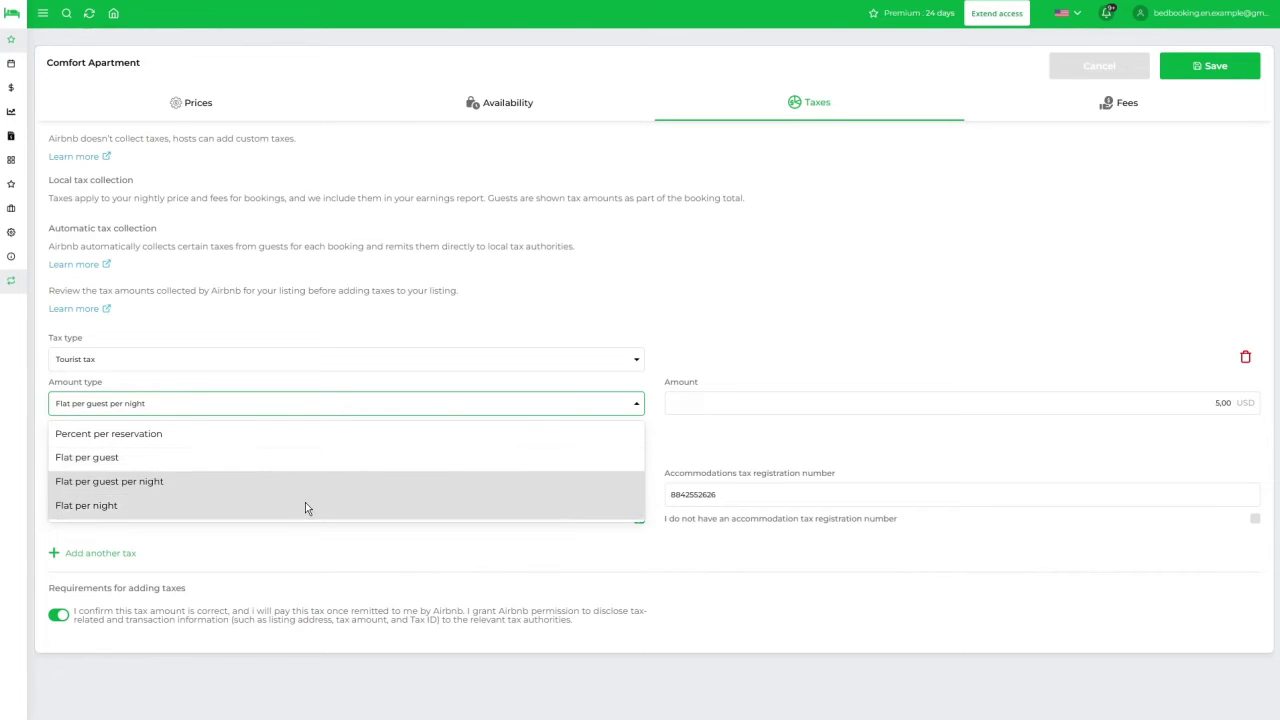
left_click(700, 367)
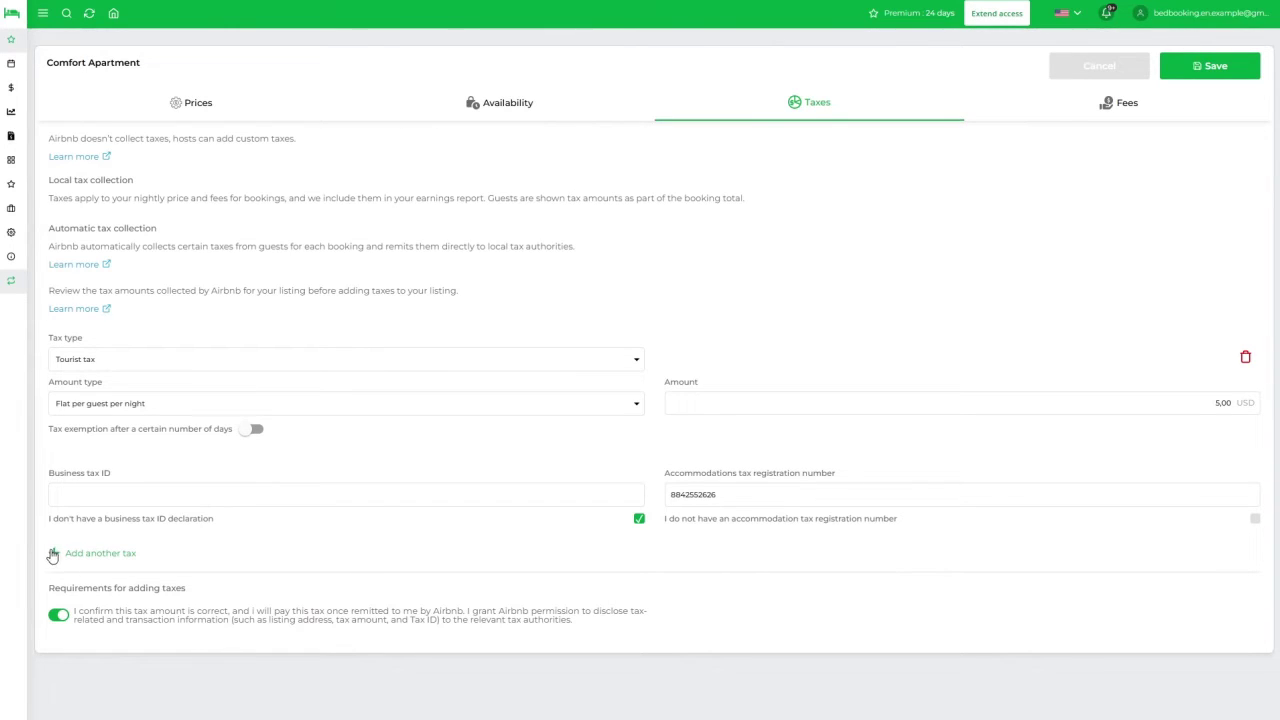
left_click(58, 615)
left_click(58, 615)
Check the pet fee's type, amount type, payment method and amount among the Comfort Apartment's fees, and save the listing
left_click(1094, 112)
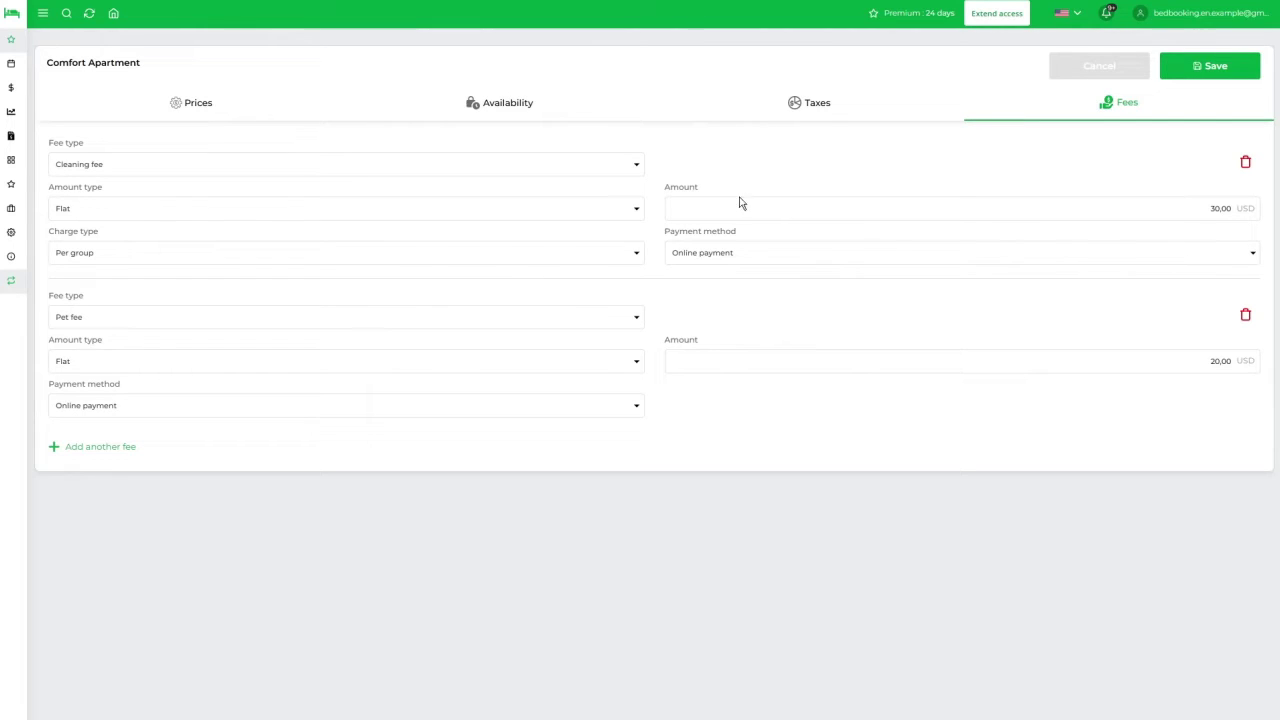
left_click(403, 318)
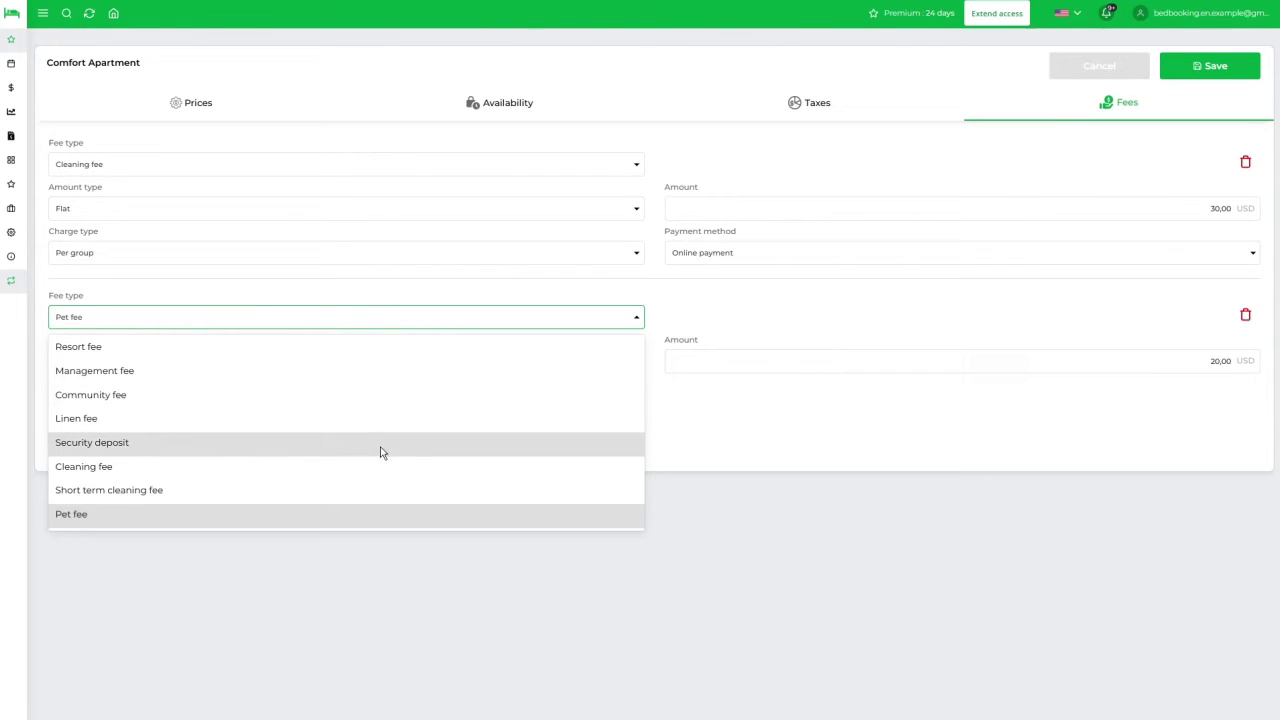
left_click(367, 516)
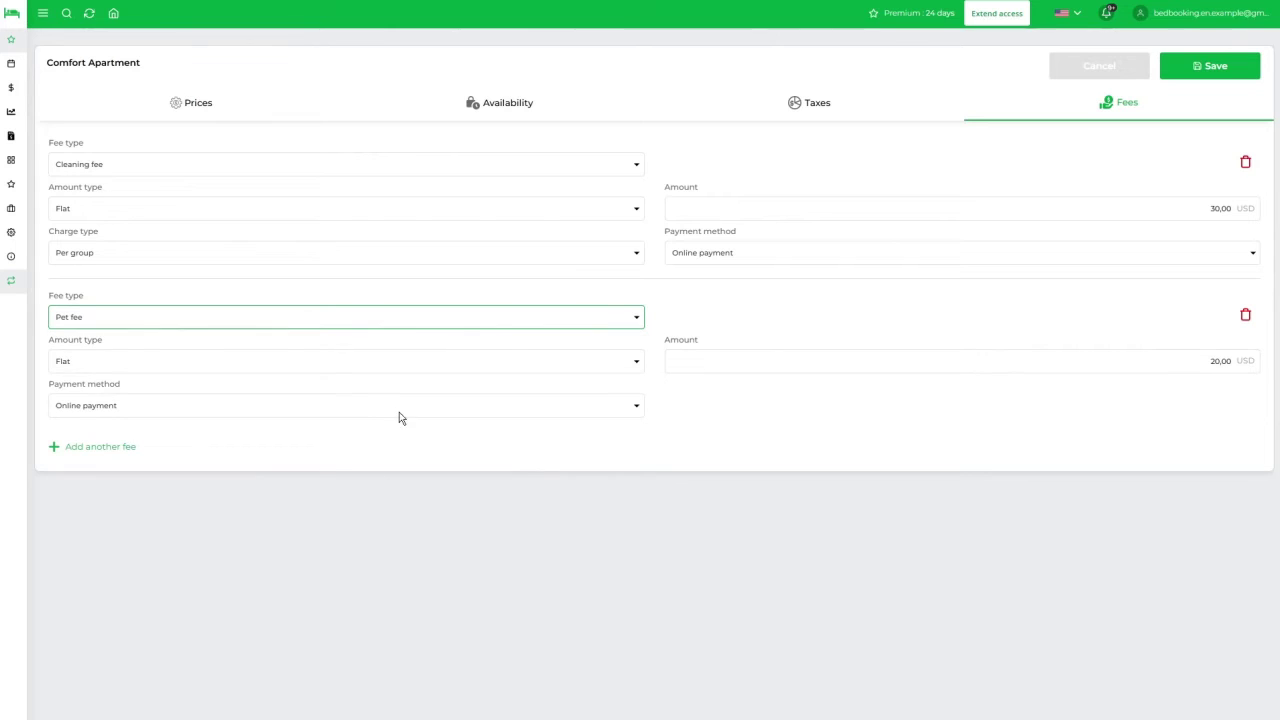
left_click(363, 368)
left_click(363, 368)
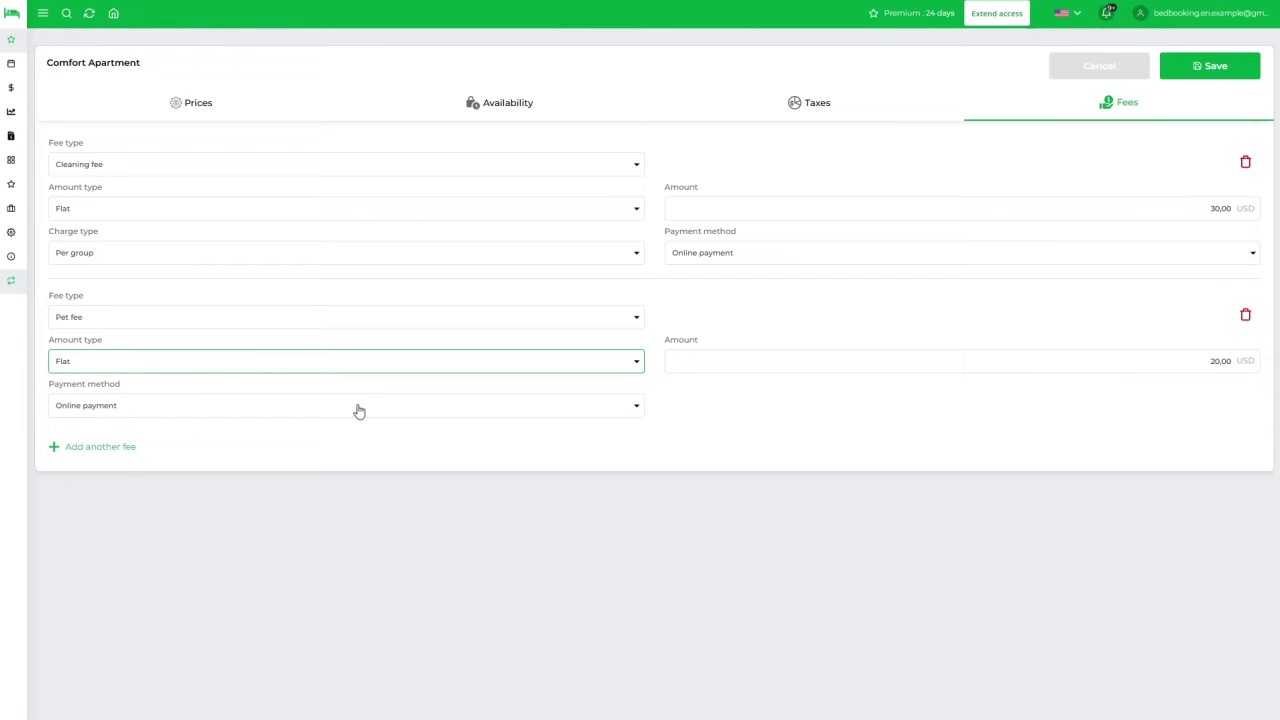
left_click(359, 409)
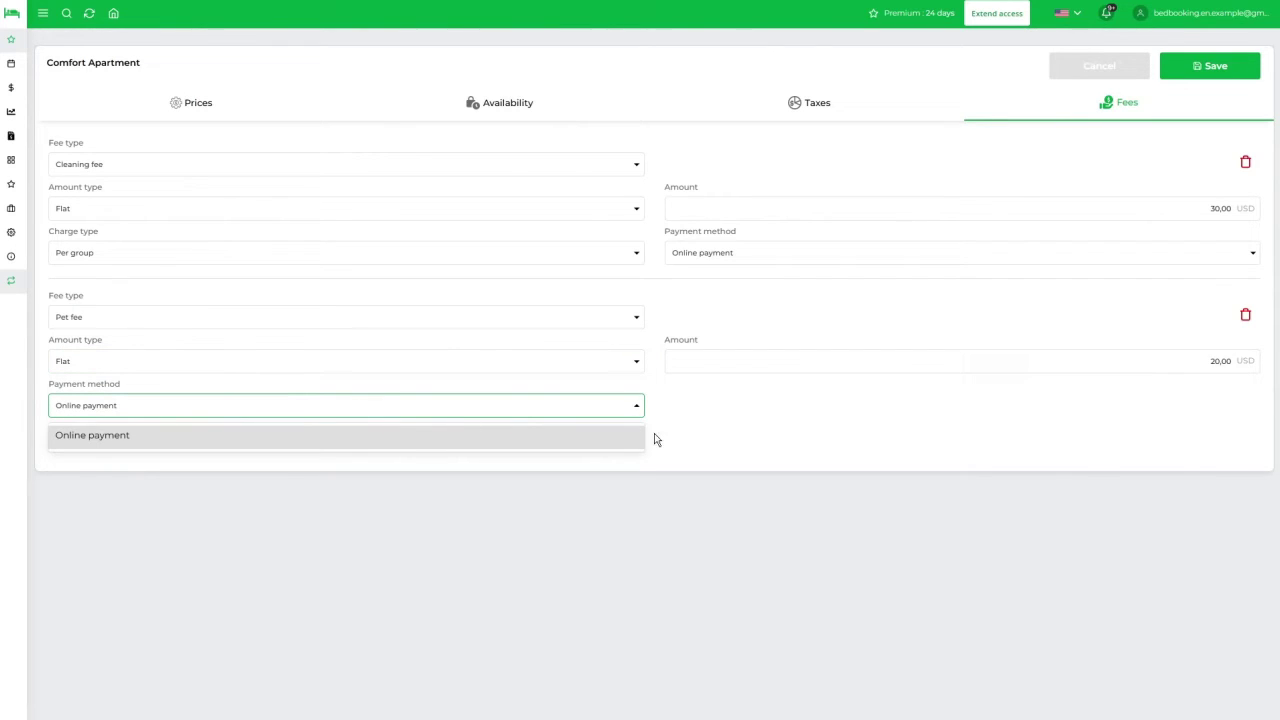
left_click(812, 415)
left_click(966, 359)
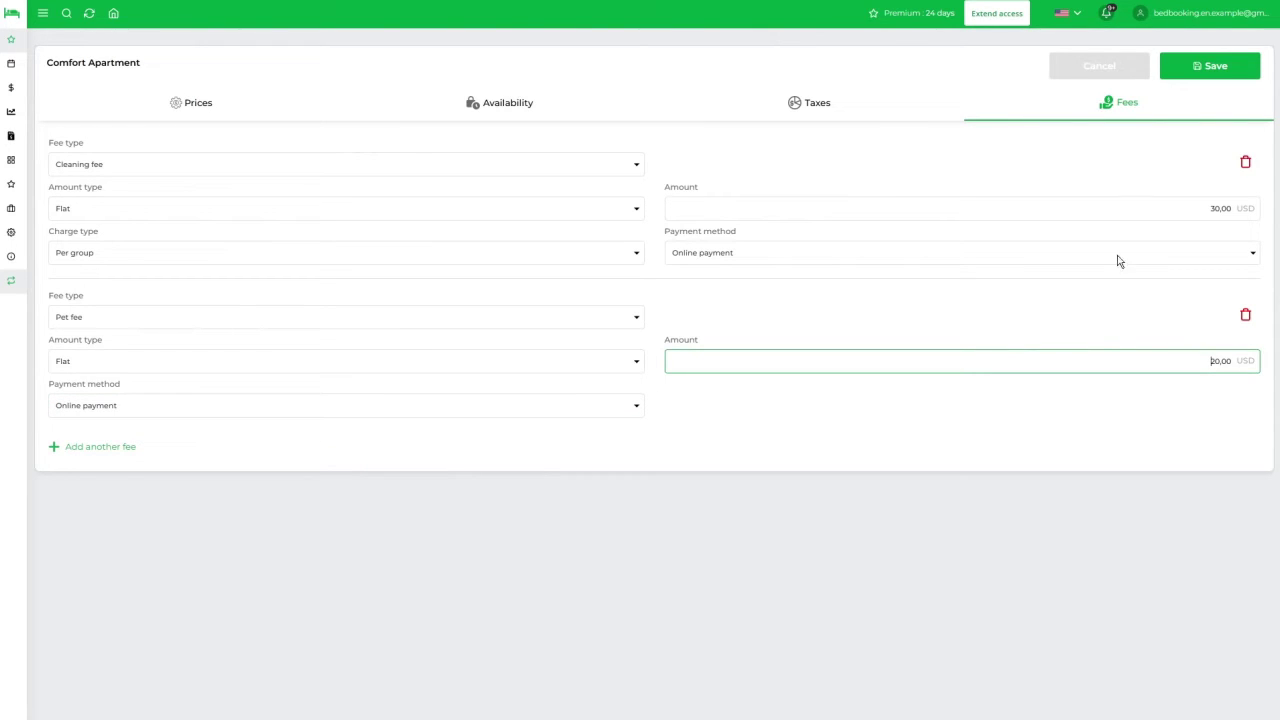
left_click(1222, 77)
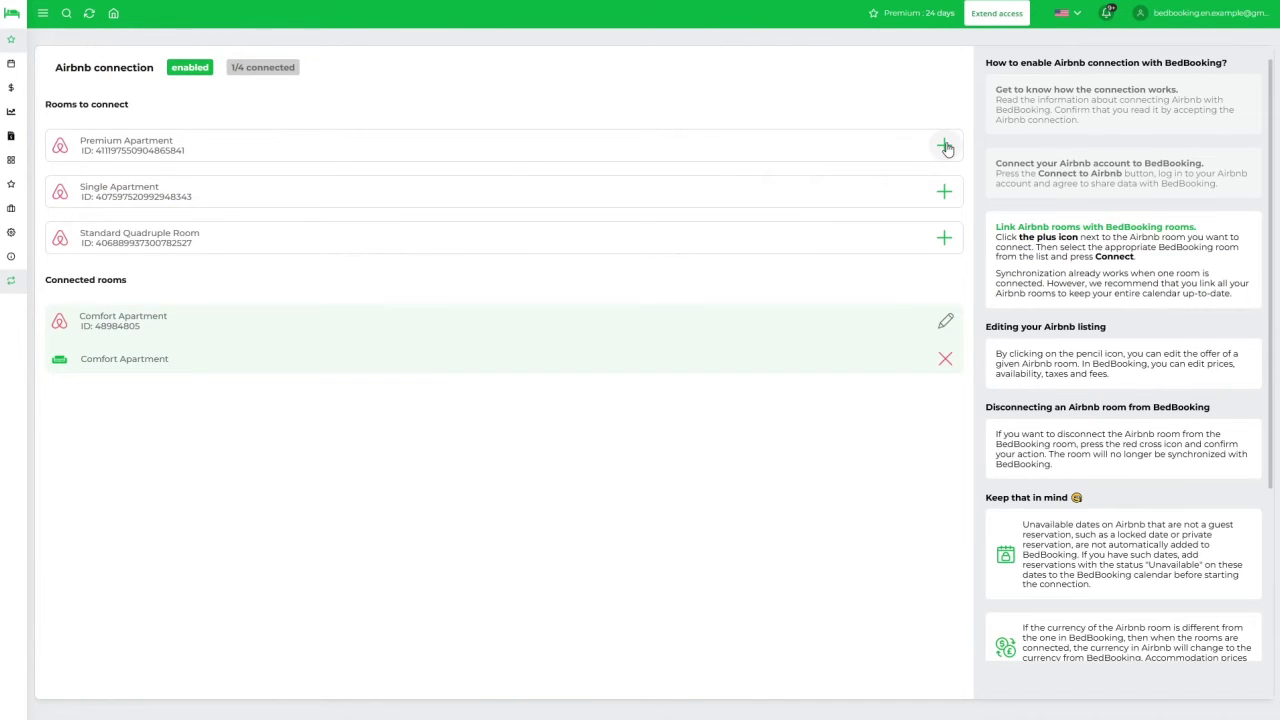
Link the Airbnb room Premium Apartment to the BedBooking room Premium Double Apartment
left_click(946, 148)
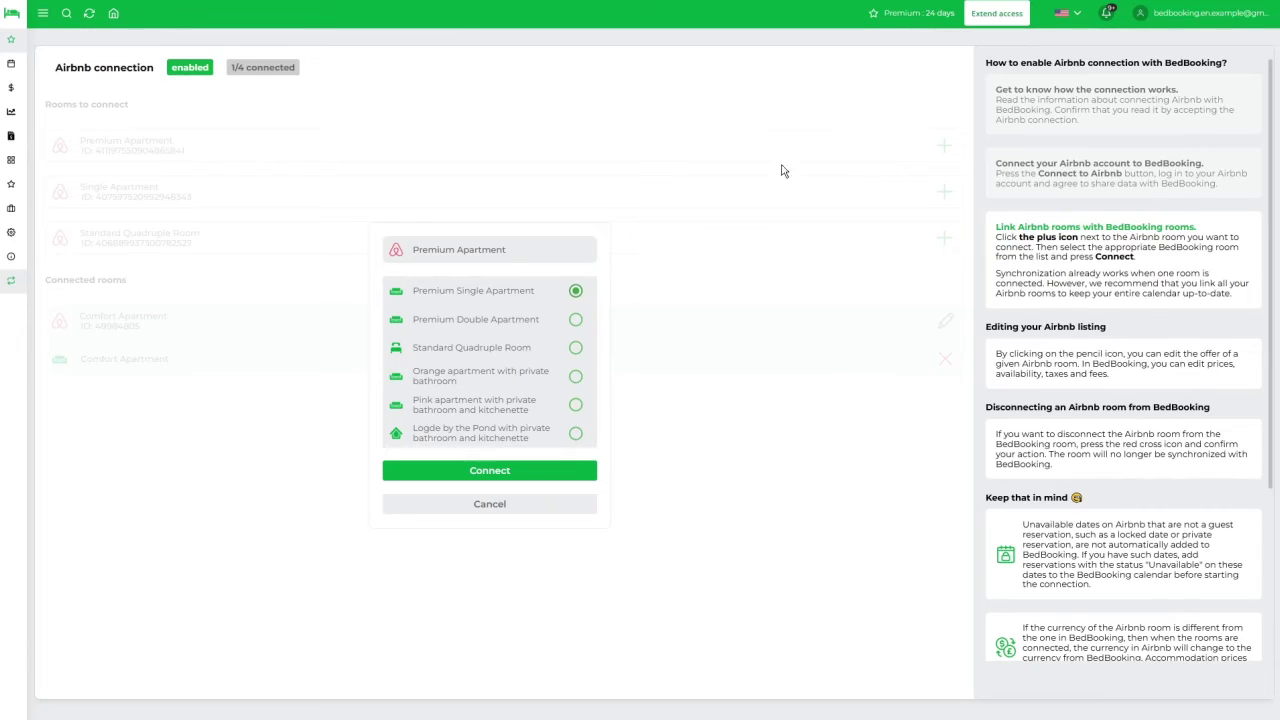
left_click(576, 320)
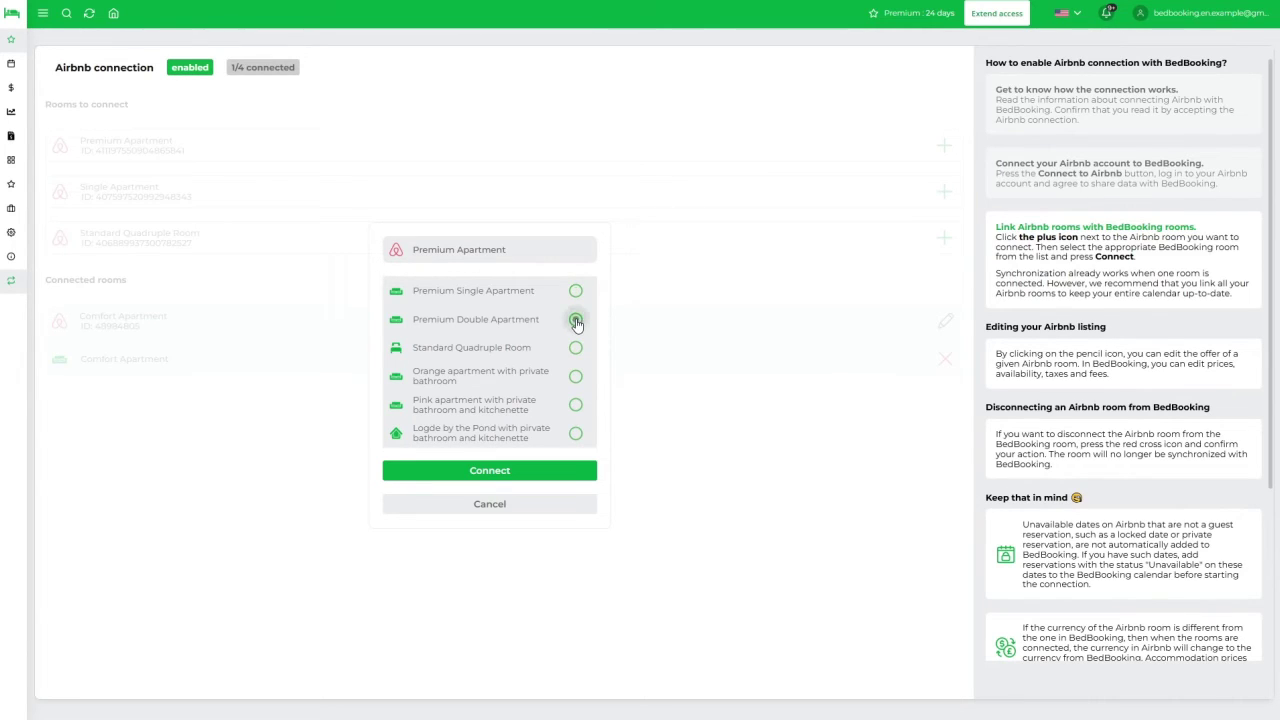
left_click(502, 472)
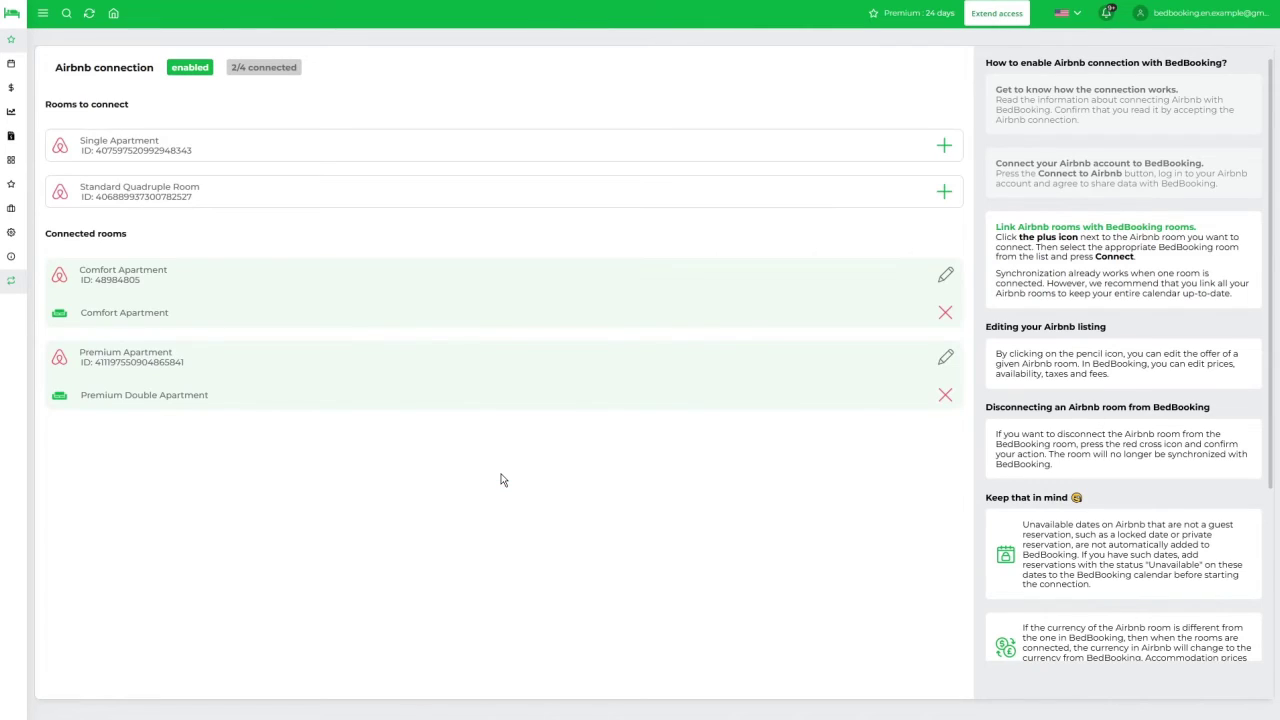
Link the Airbnb Single Apartment to Premium Single Apartment, and the Airbnb Standard Quadruple Room to the BedBooking room of the same name
left_click(946, 148)
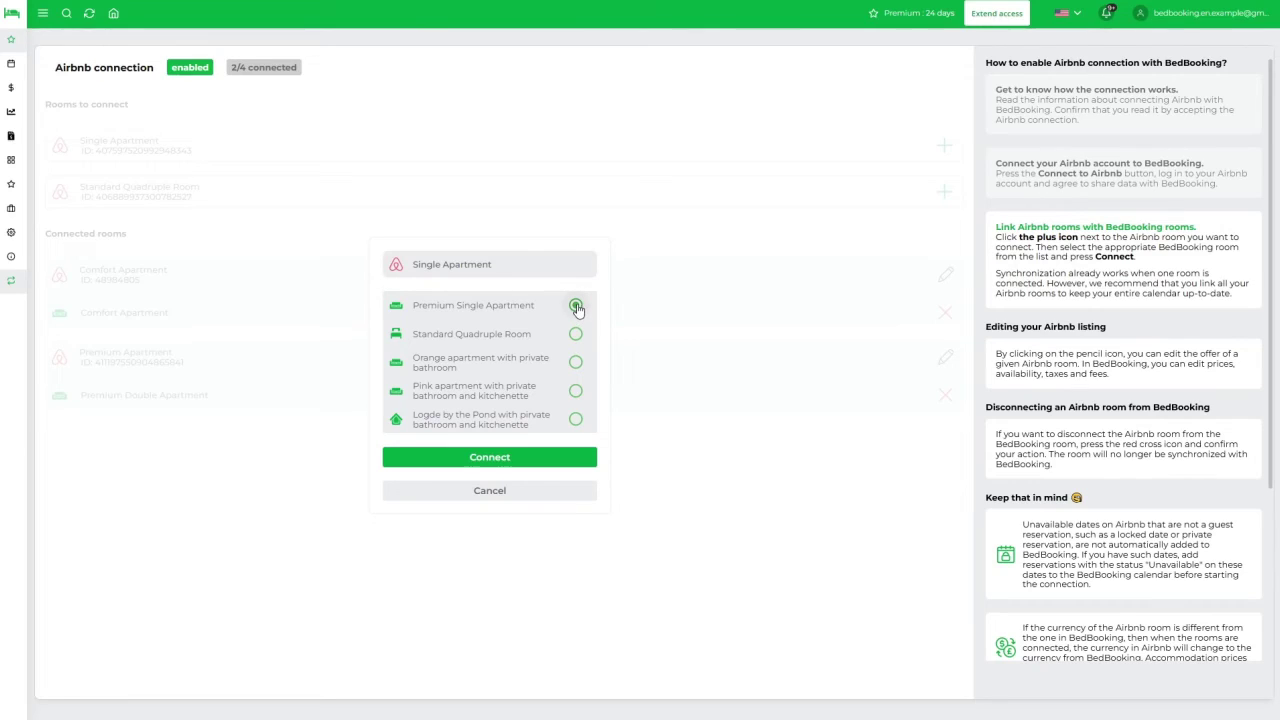
left_click(515, 466)
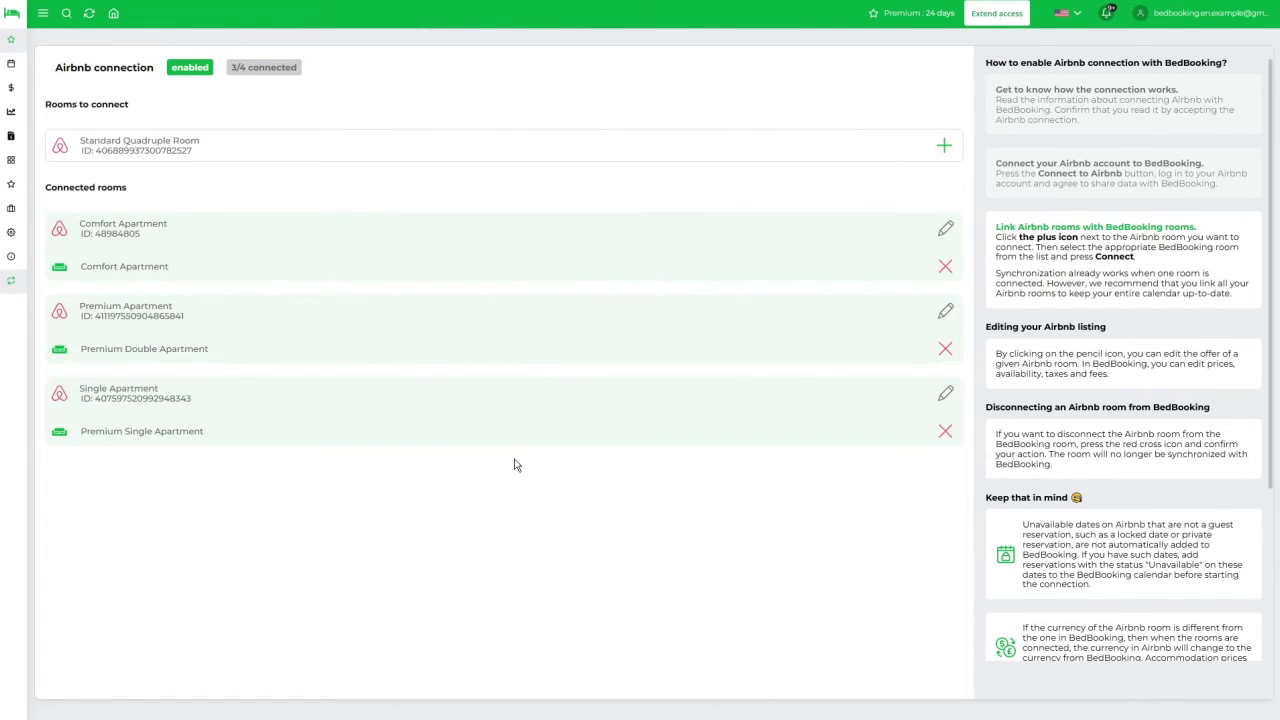
left_click(943, 151)
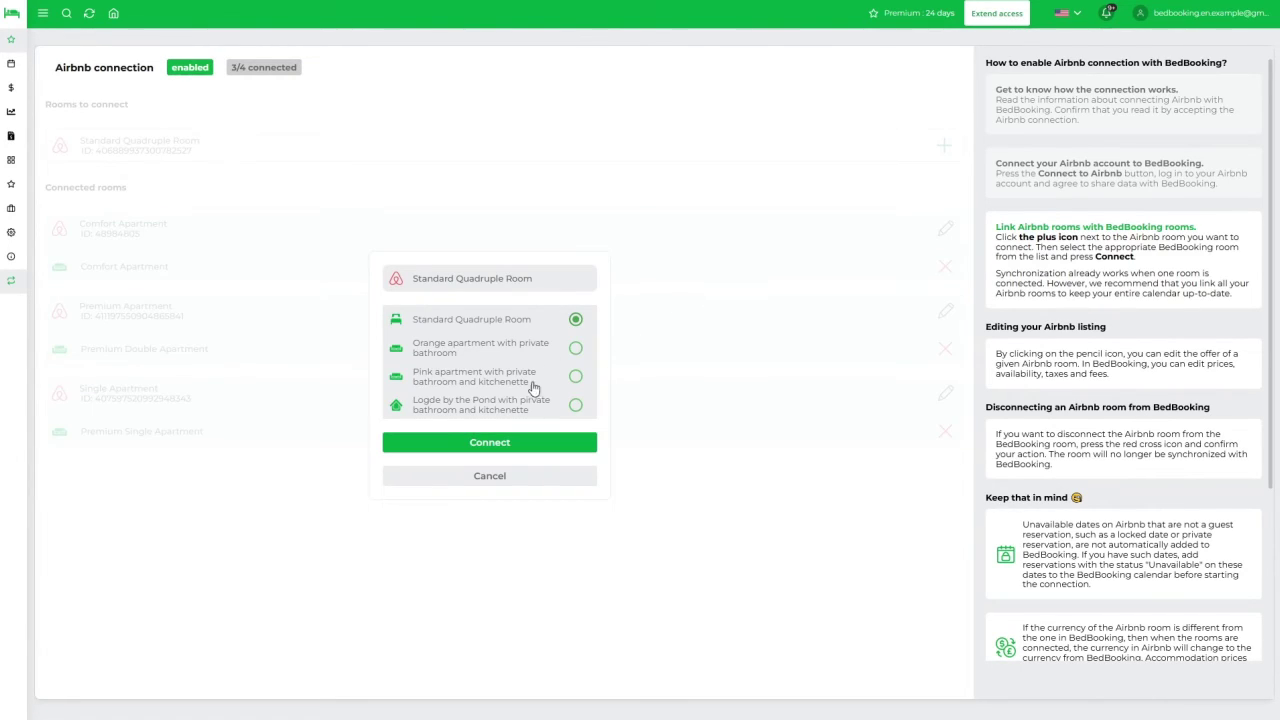
left_click(513, 445)
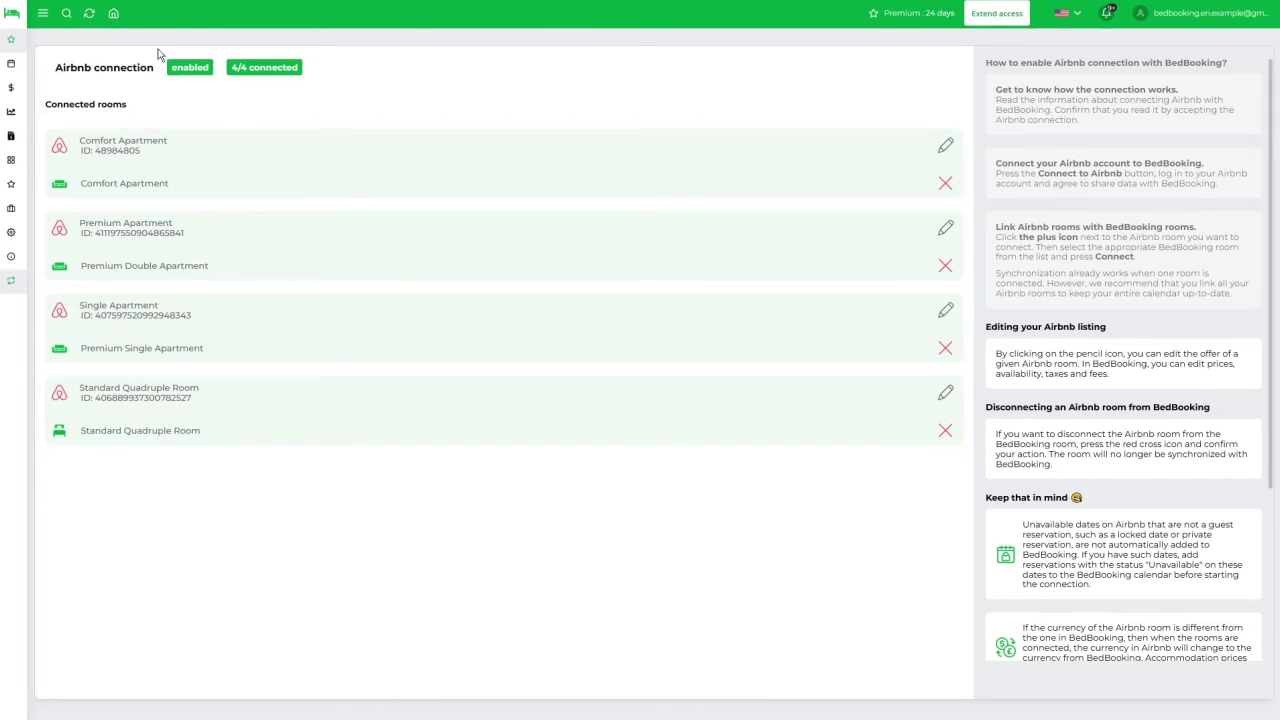
Open the booking calendar and check the Airbnb connection marks beside the linked rooms
left_click(114, 14)
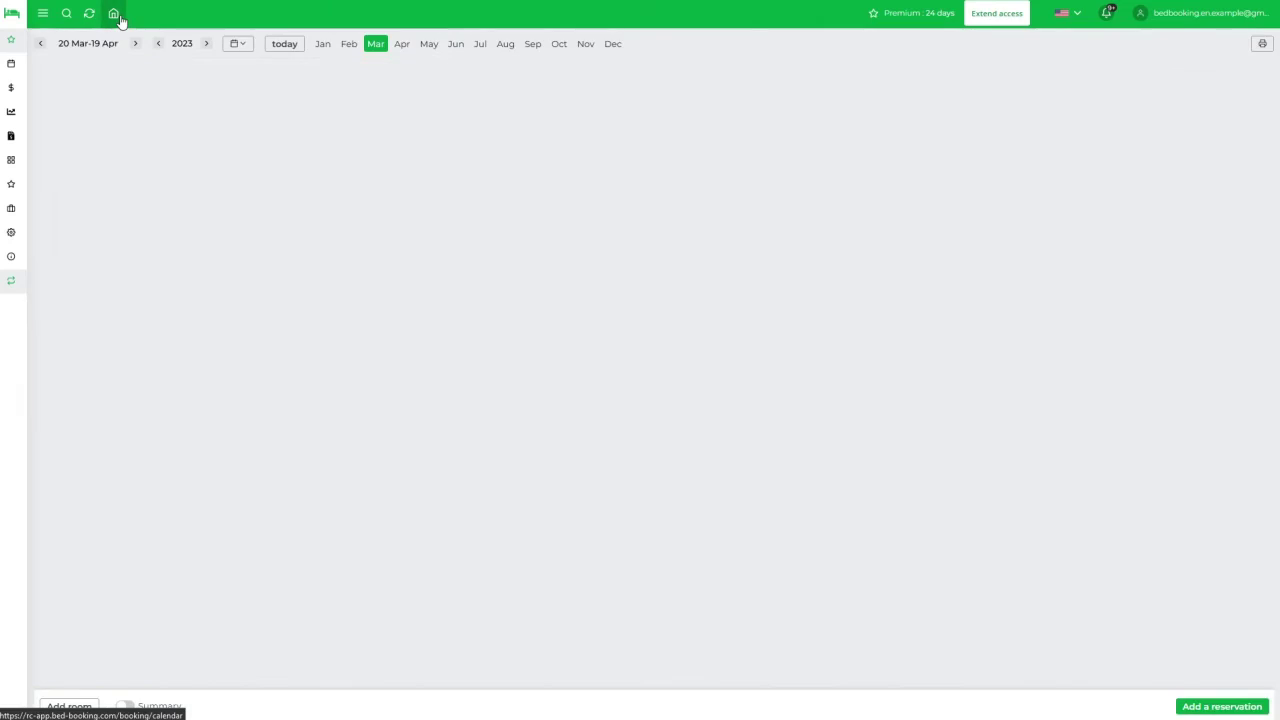
mouse_move(60, 112)
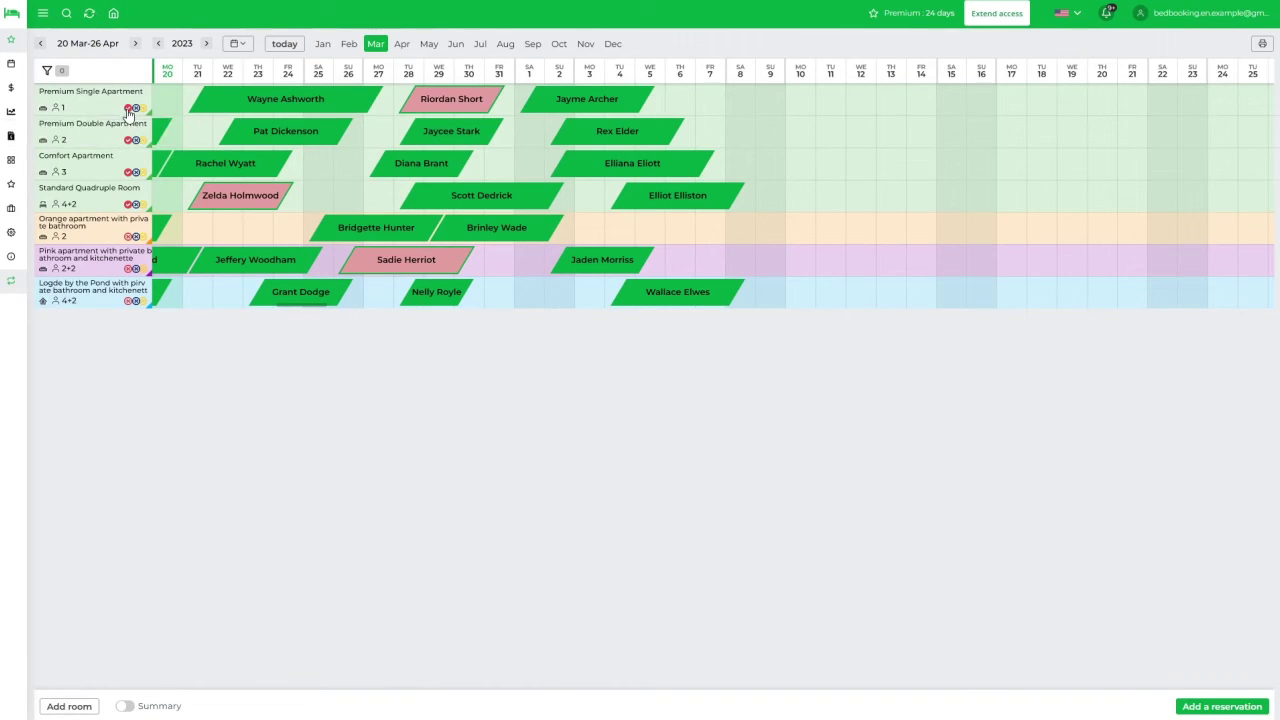
mouse_move(129, 146)
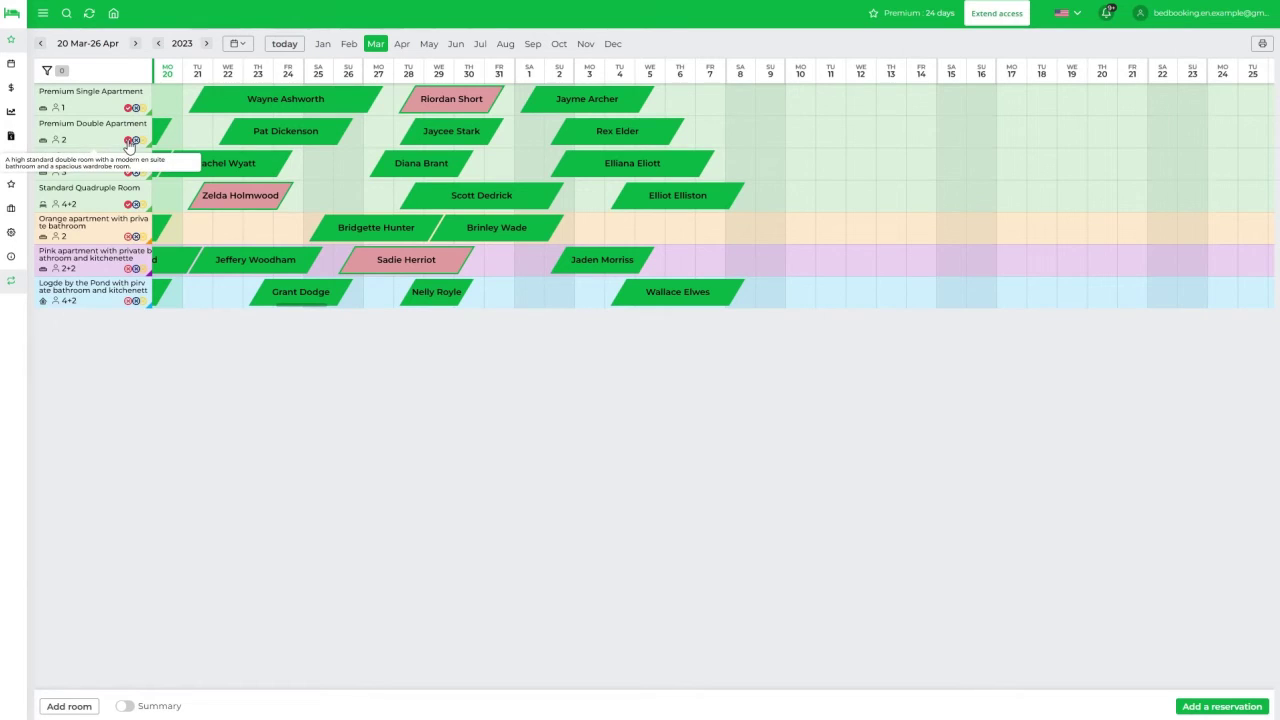
mouse_move(129, 170)
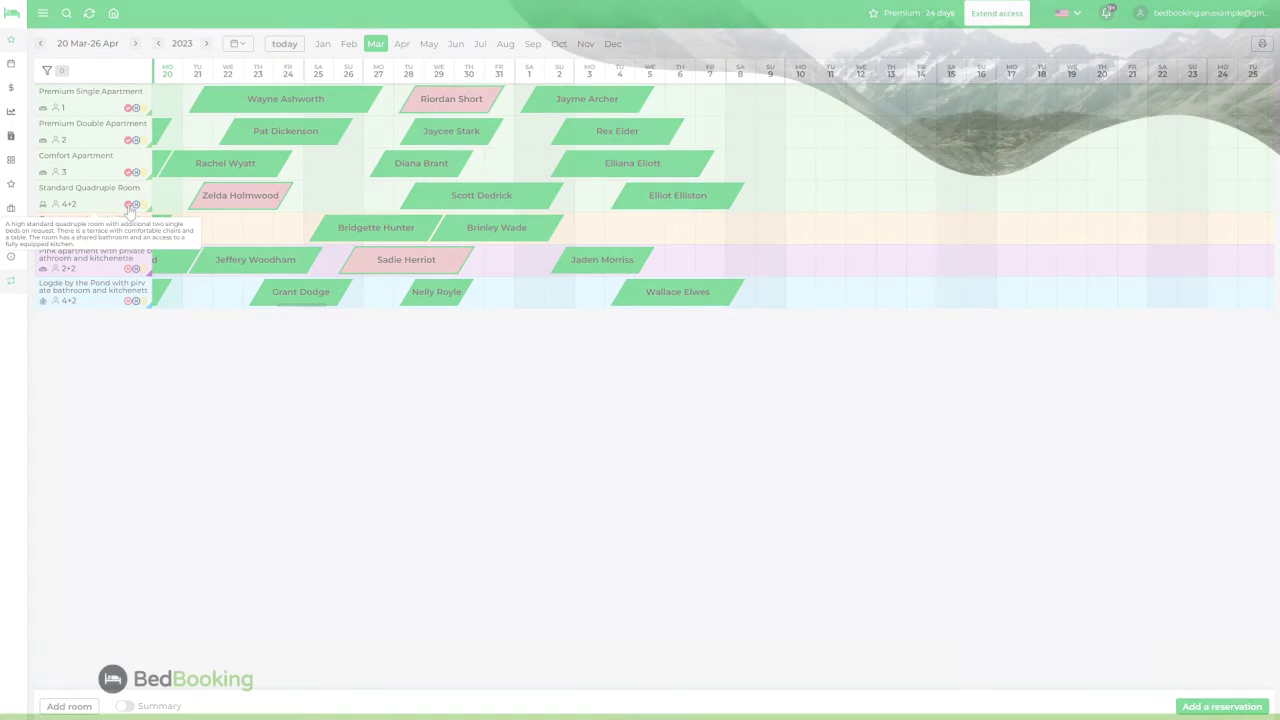
Open the price-setting calendar and display the Airbnb prices of the linked rooms
mouse_move(133, 233)
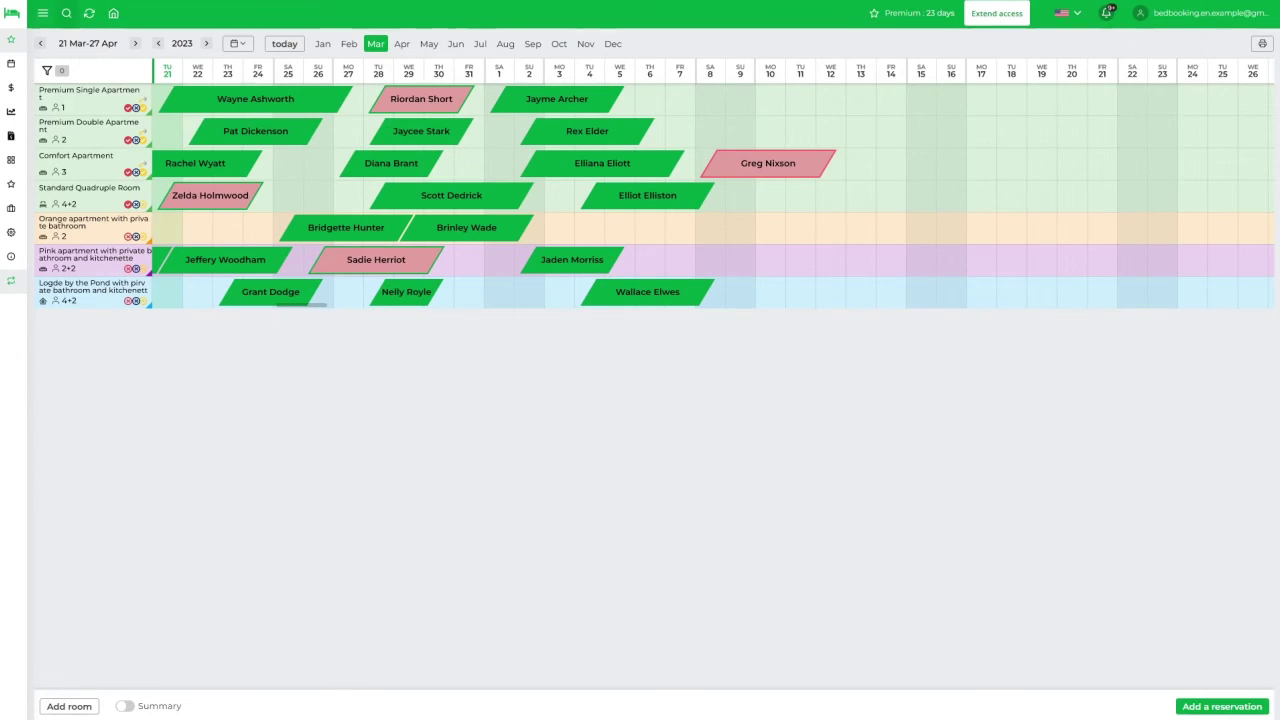
left_click(44, 14)
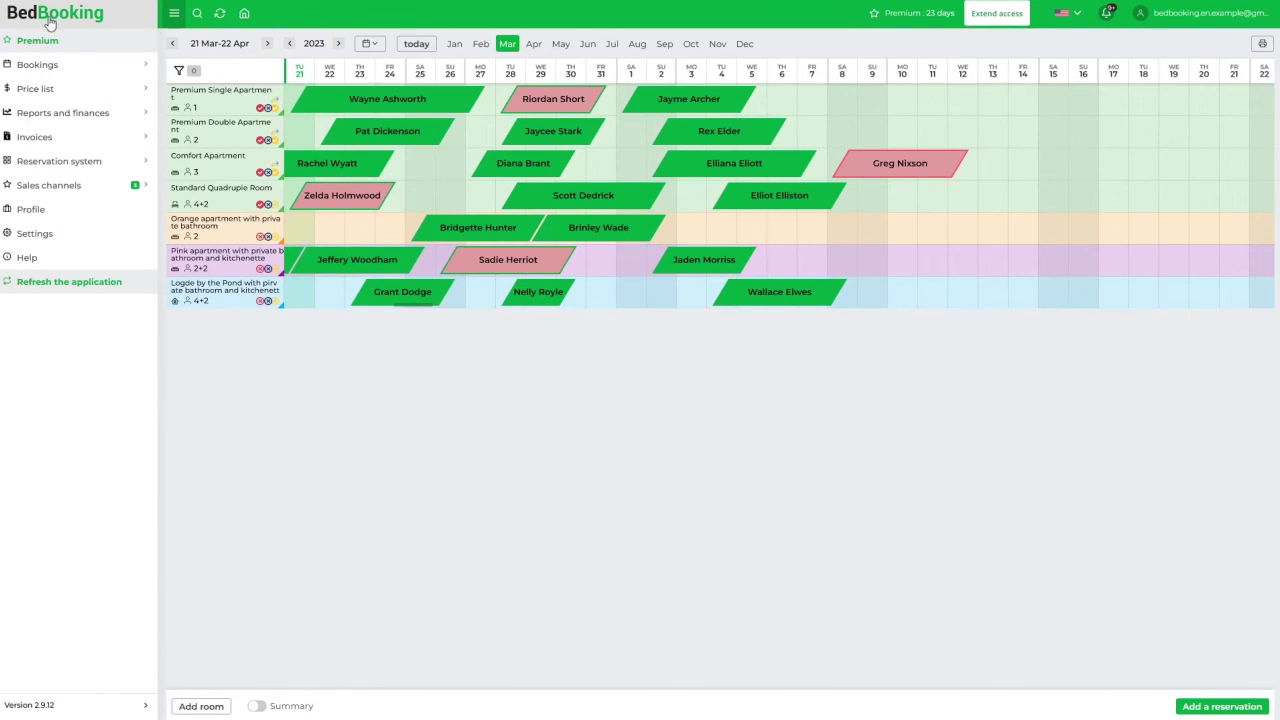
left_click(46, 89)
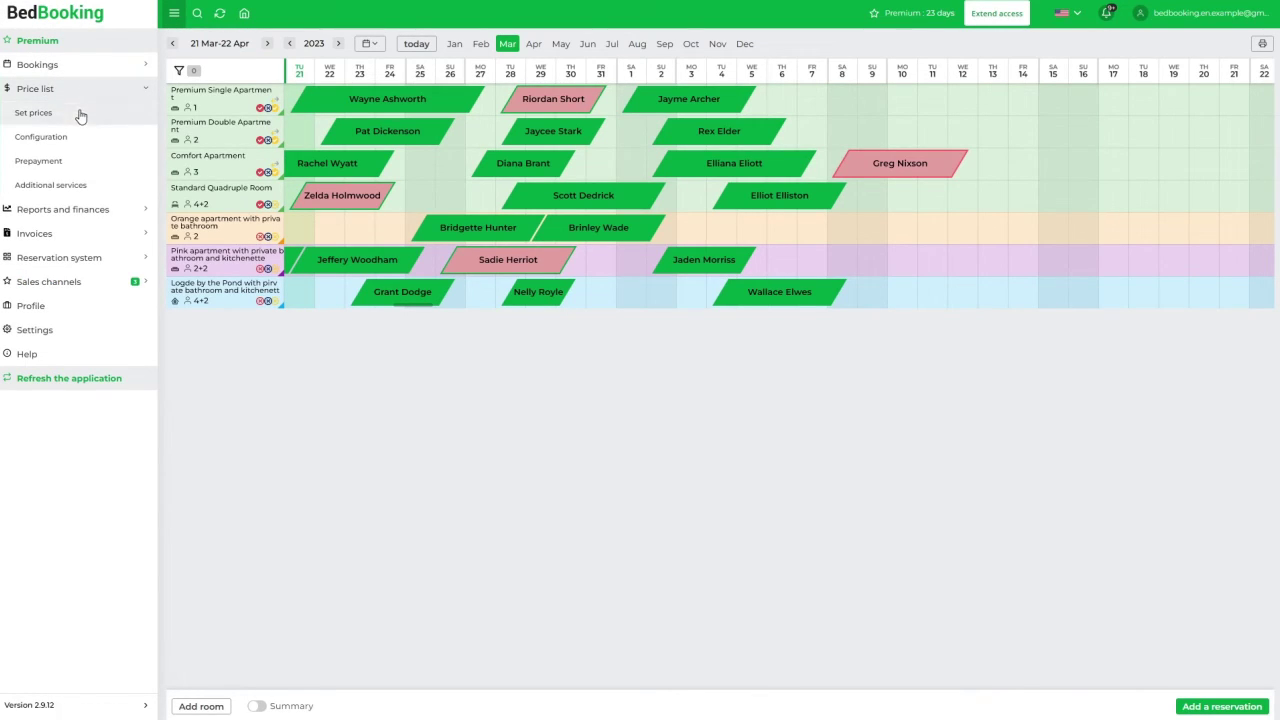
left_click(81, 116)
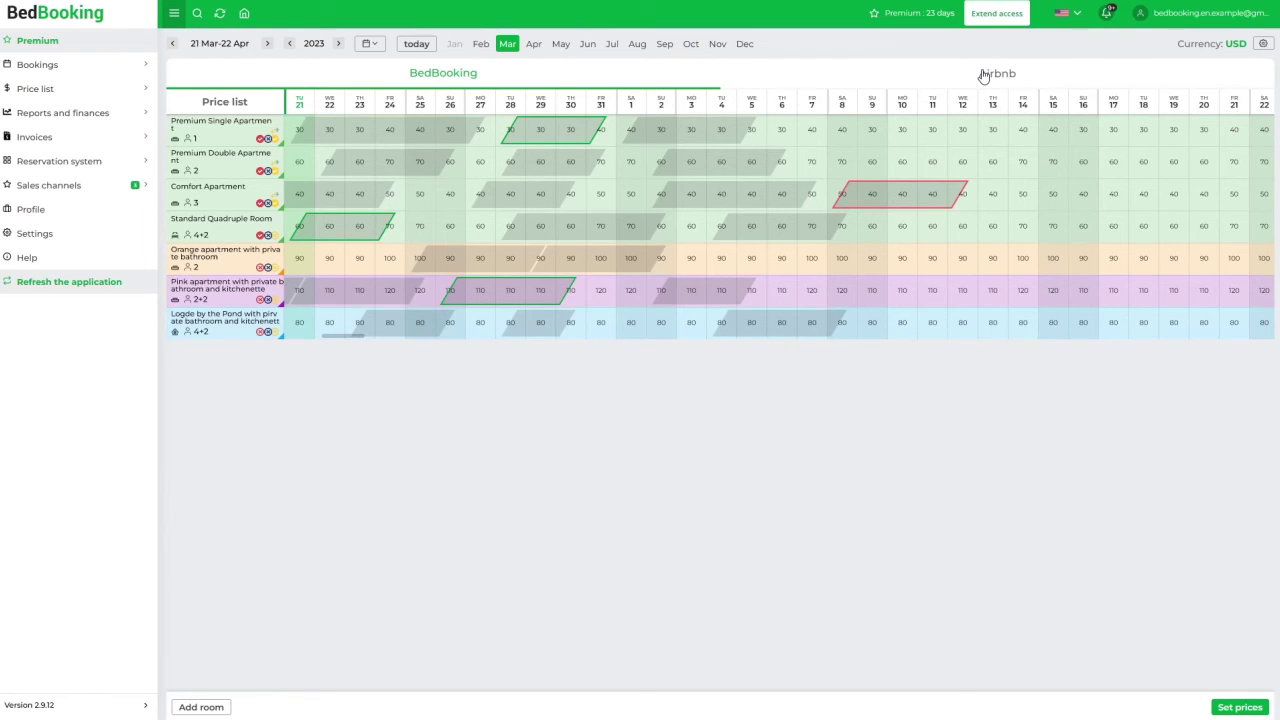
left_click(983, 76)
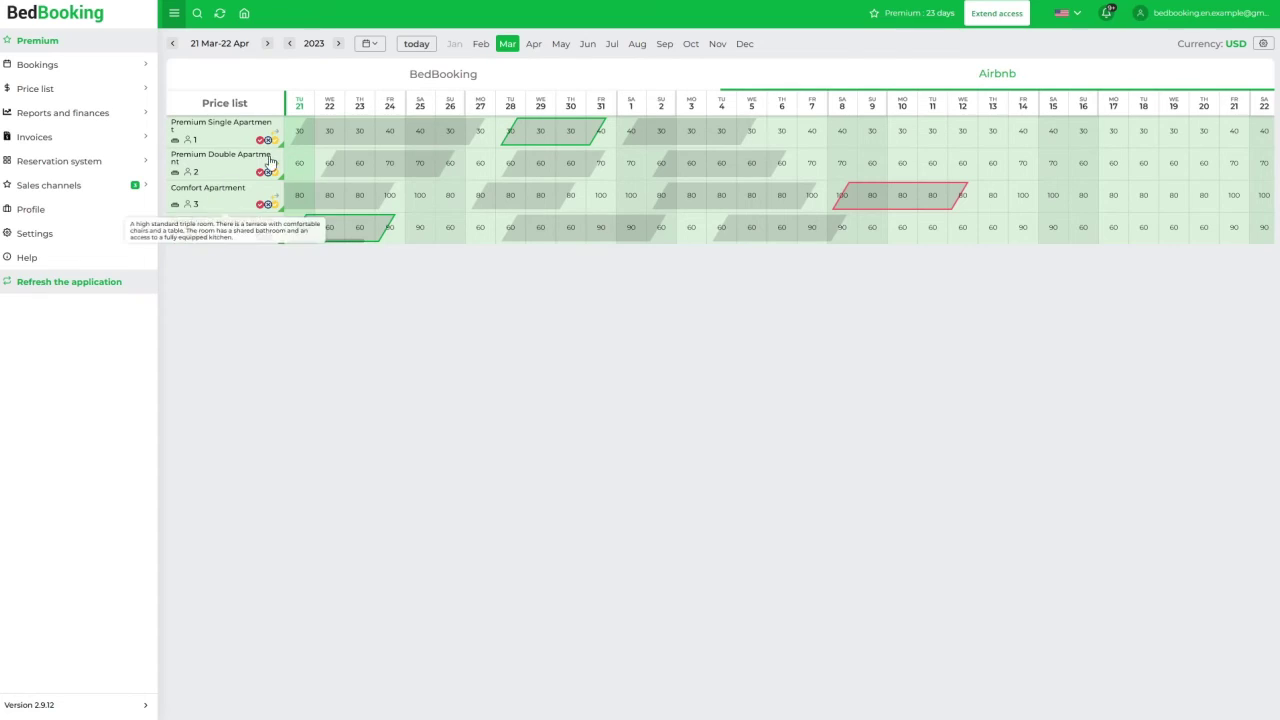
mouse_move(262, 172)
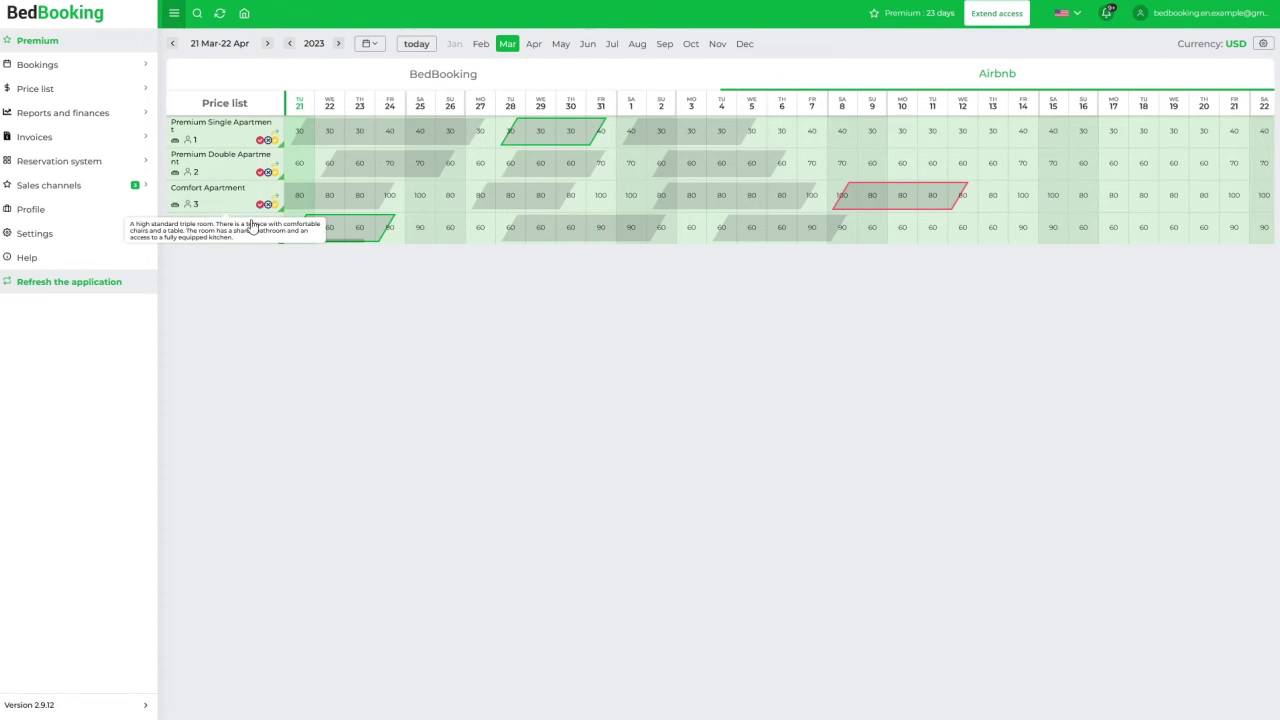
mouse_move(255, 237)
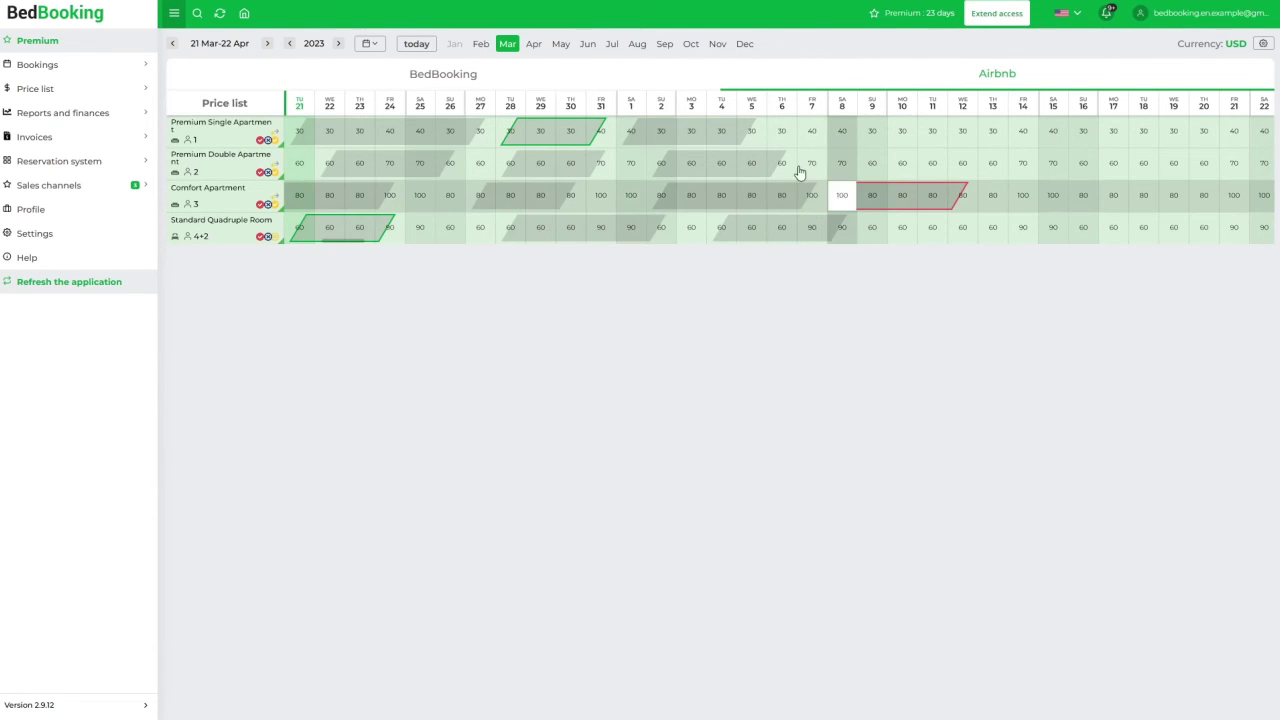
Set the Airbnb Single Apartment's daily price to 40 for the term from 2023-04-09 to 2023-04-30
left_click(880, 141)
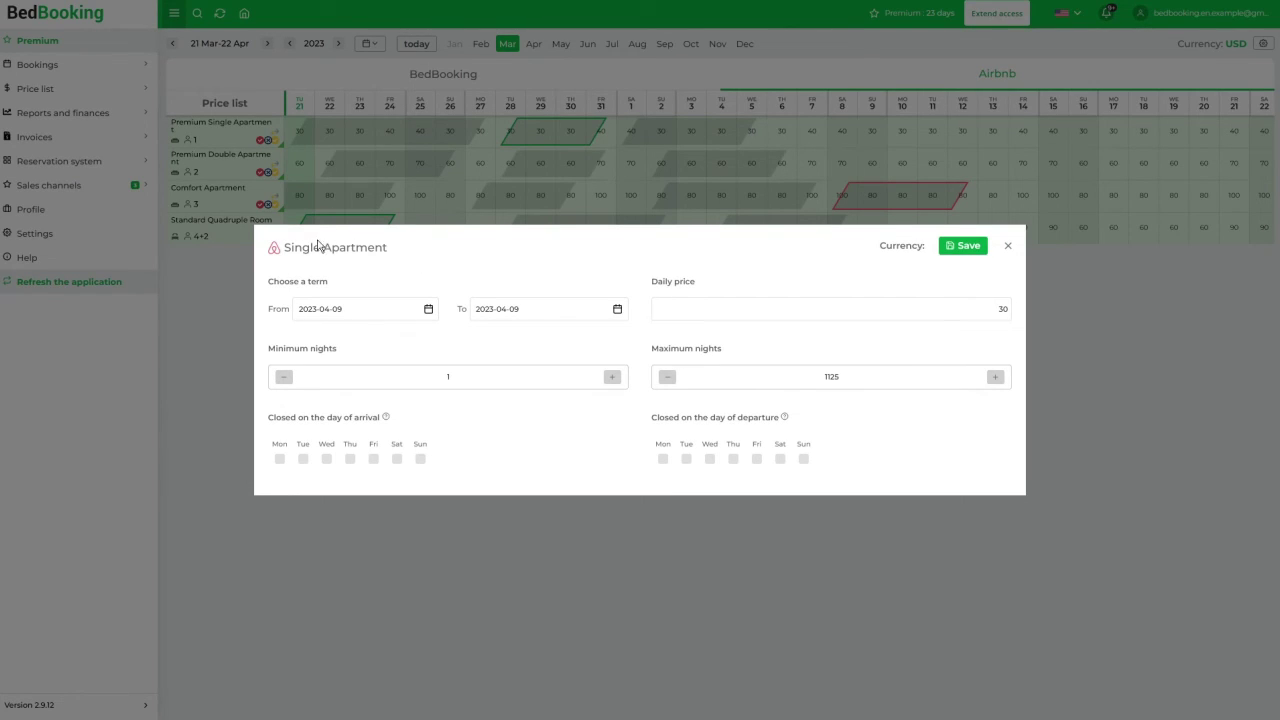
left_click(547, 308)
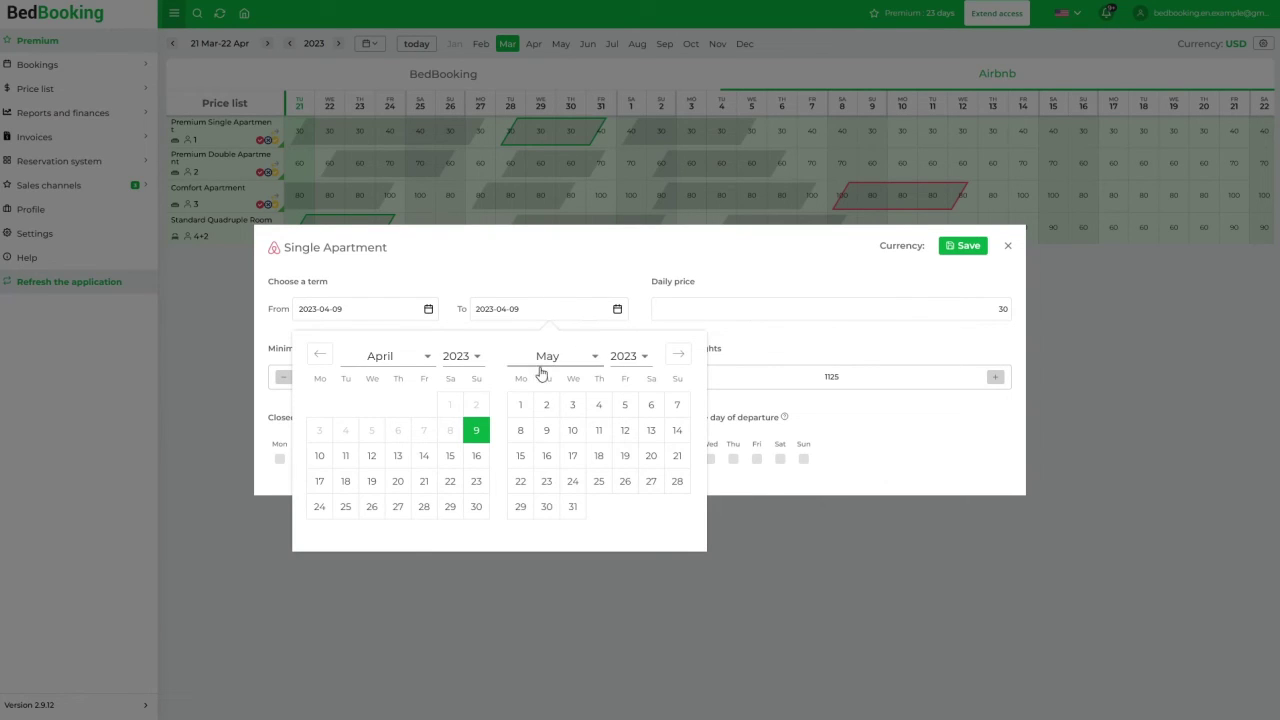
left_click(477, 506)
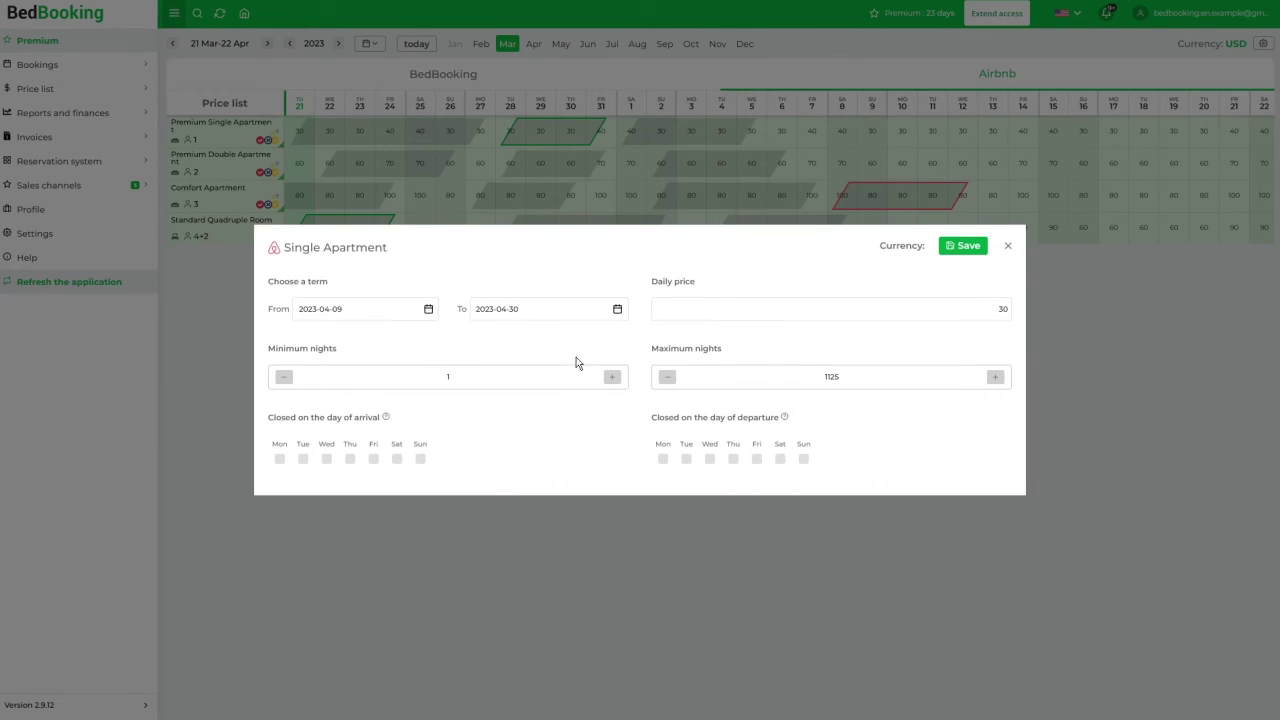
left_click(957, 314)
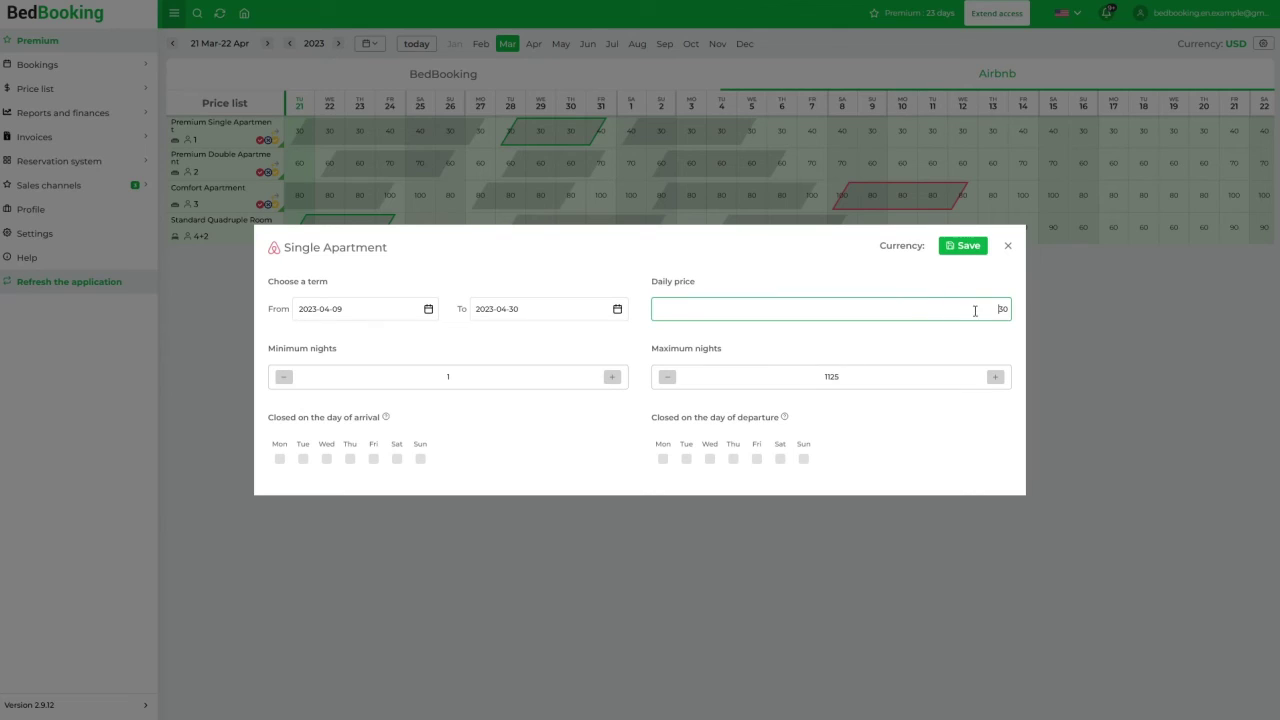
double_click(1003, 309)
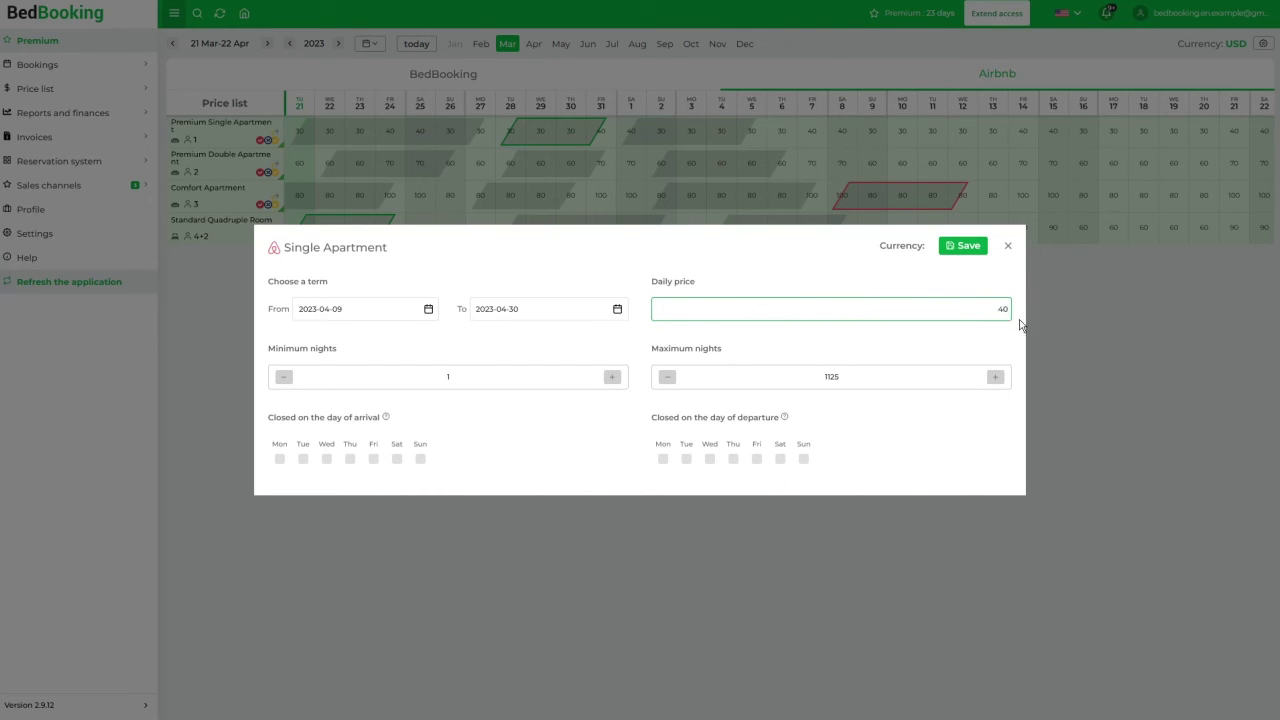